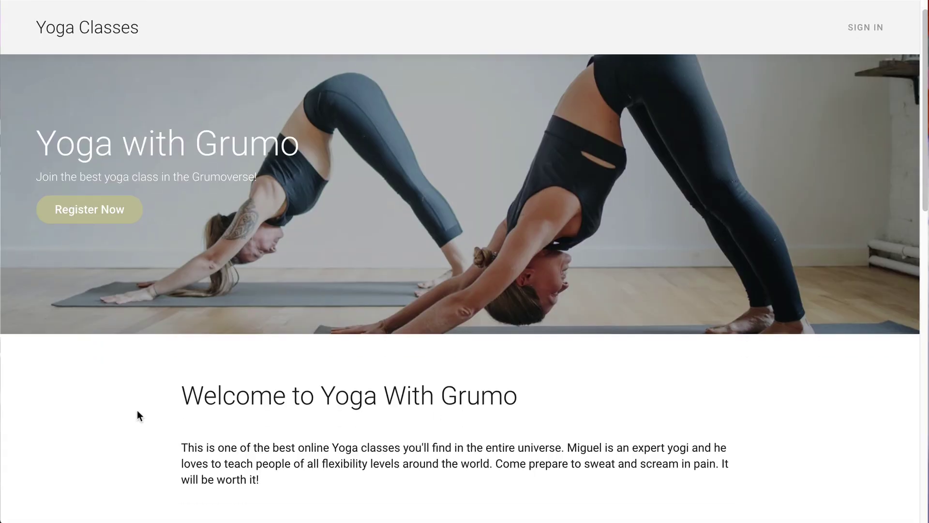
# Sign up for a free Zoom account with an email address.
pyautogui.scroll(-3, 137, 410)
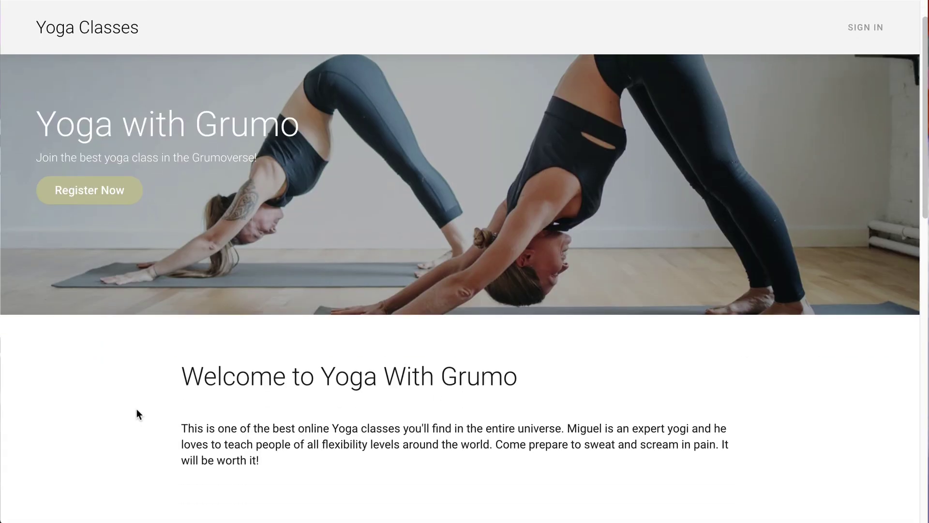
pyautogui.scroll(-12, 137, 409)
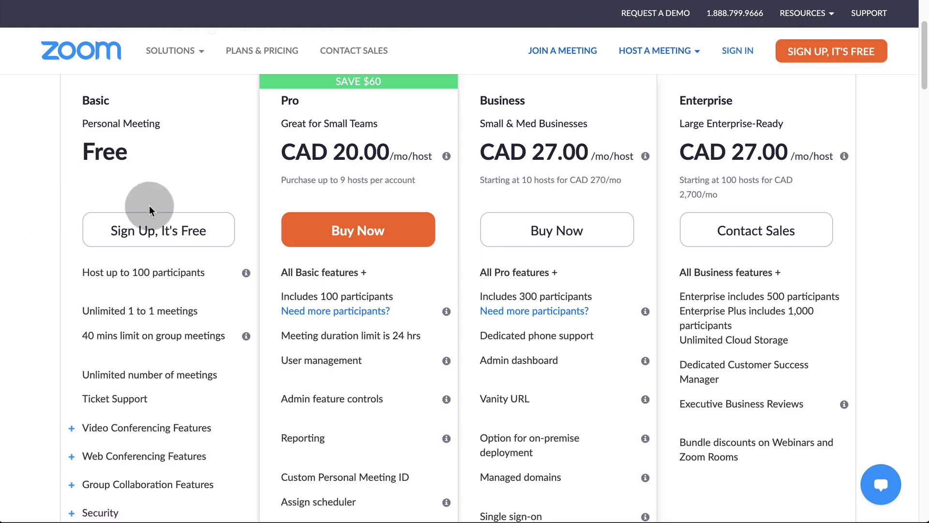
pyautogui.click(161, 237)
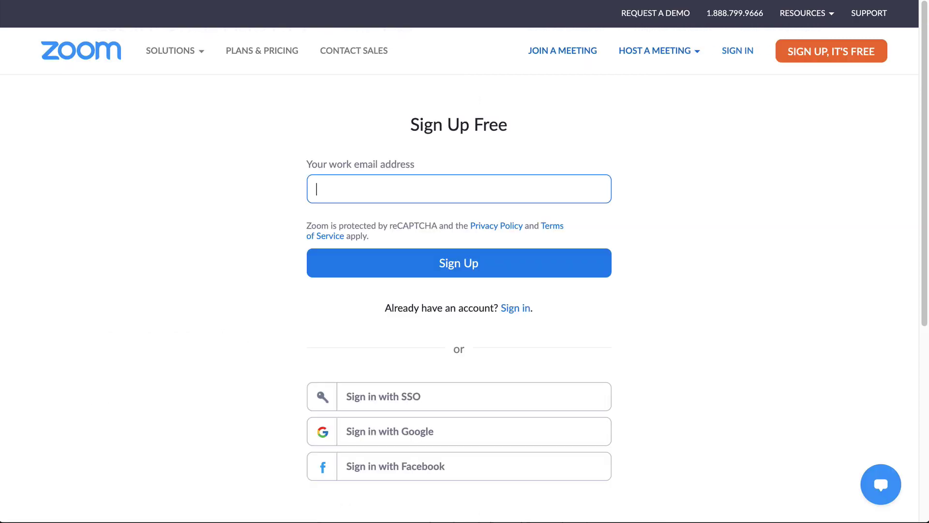
pyautogui.write('youremail@domain.com')
pyautogui.click(444, 261)
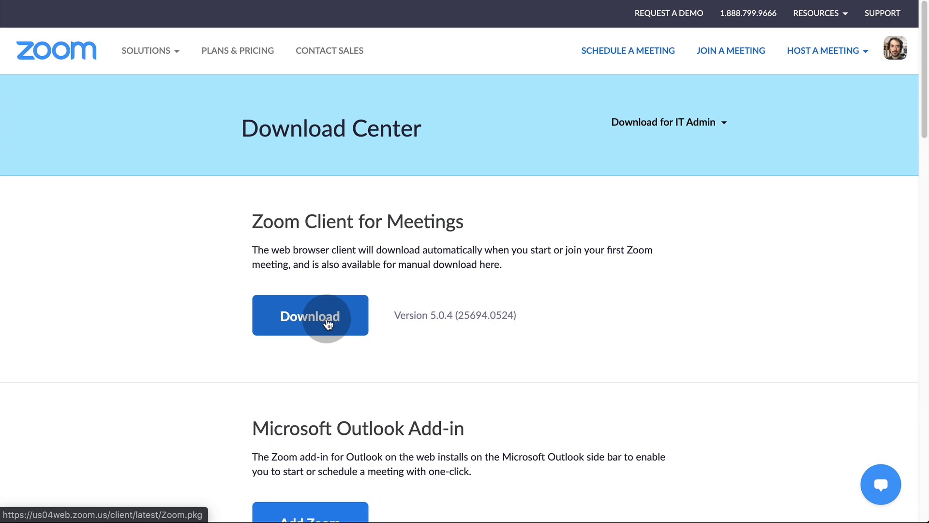
# Download the Zoom.pkg meeting client and launch the Zoom app.
pyautogui.click(328, 323)
pyautogui.click(755, 317)
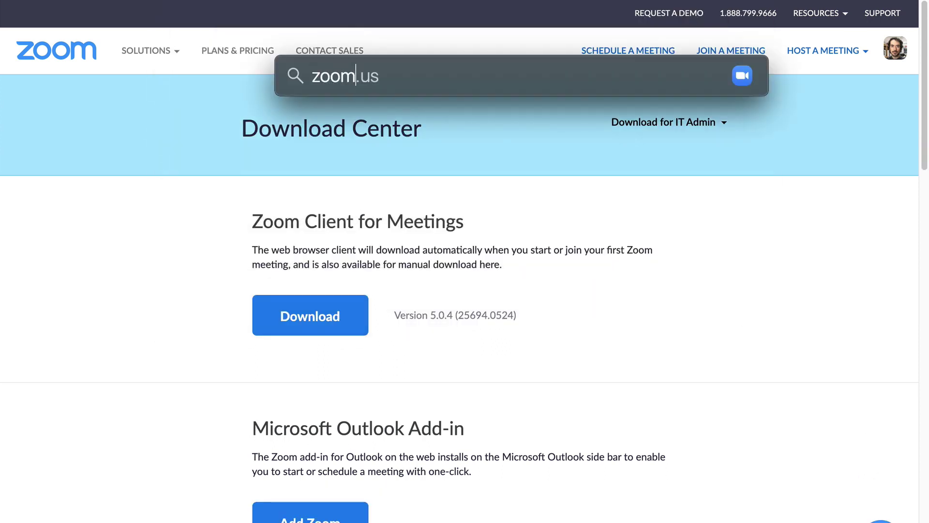
pyautogui.press('Return')
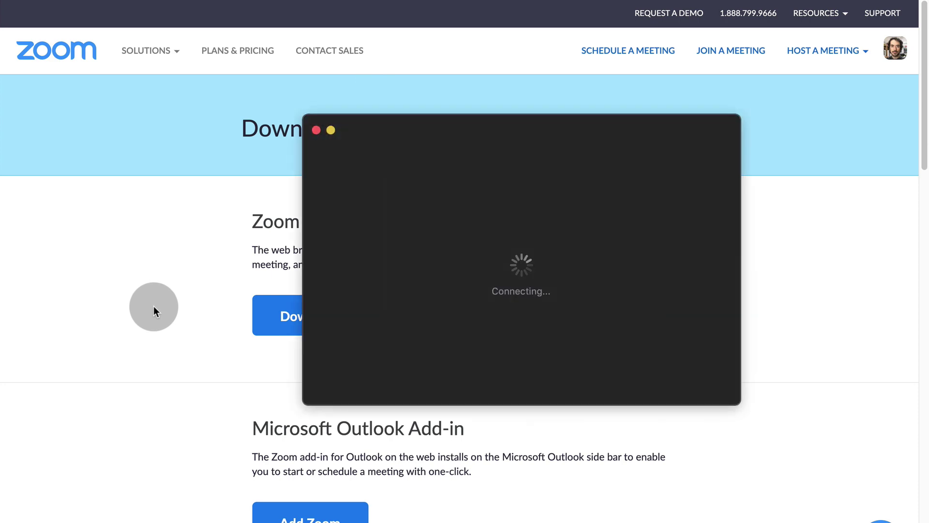
# Schedule 'Yoga Class with Grumo' for 2020-05-29 at 7:30 PM and select its password.
pyautogui.click(388, 287)
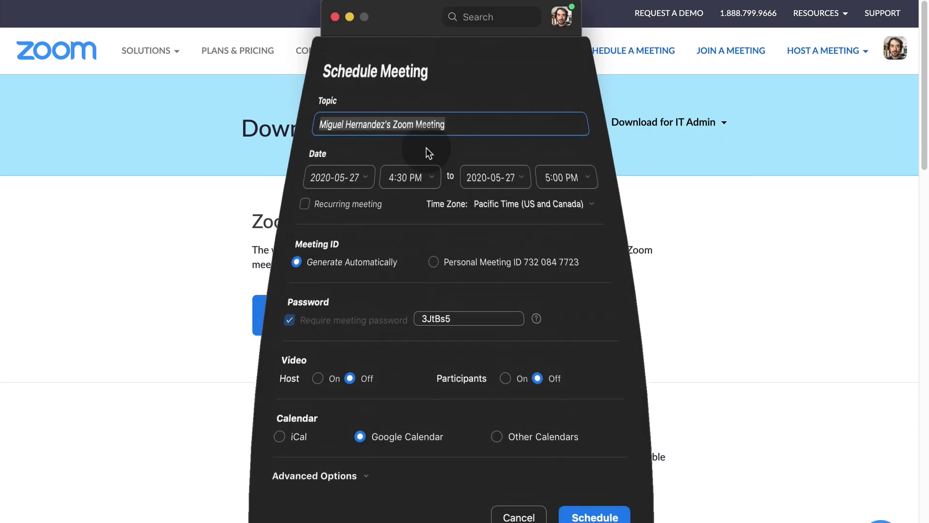
pyautogui.write('Yoga Class with Grumo')
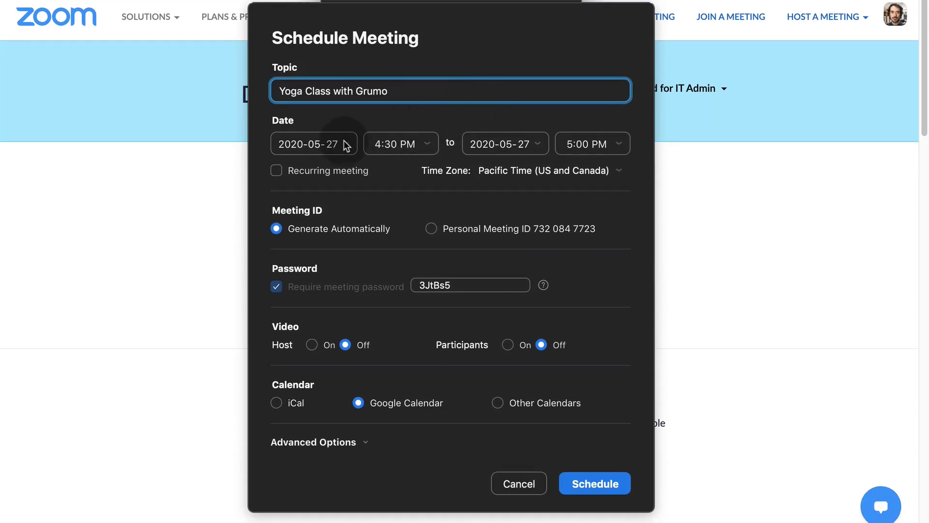
pyautogui.click(343, 143)
pyautogui.click(355, 239)
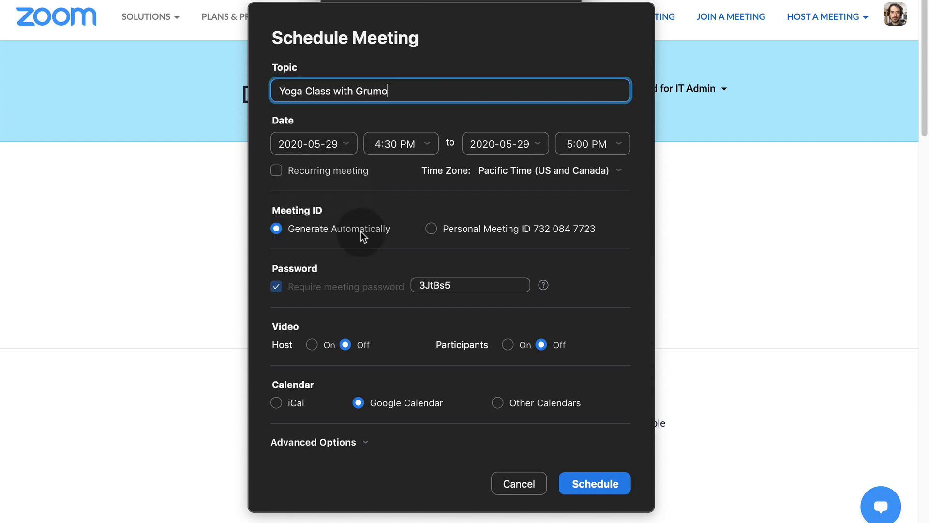
pyautogui.click(432, 145)
pyautogui.scroll(-10, 404, 257)
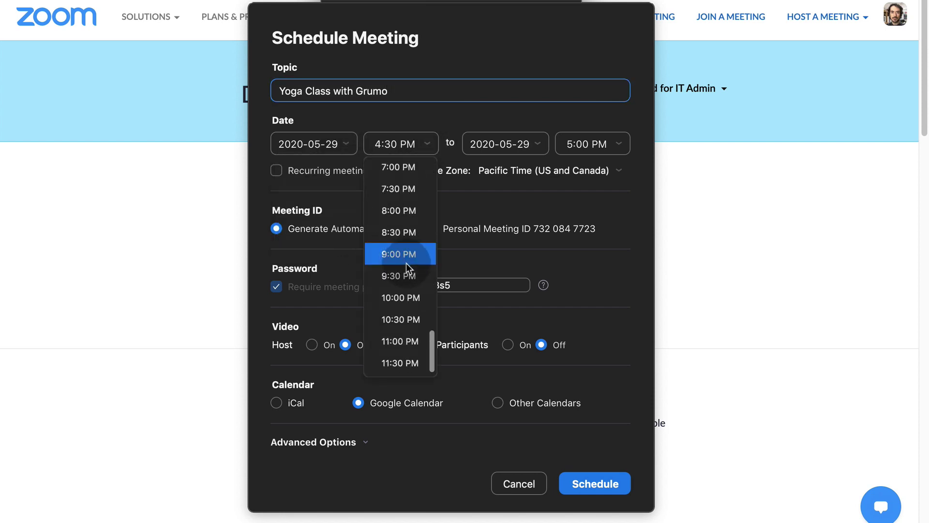
pyautogui.click(409, 193)
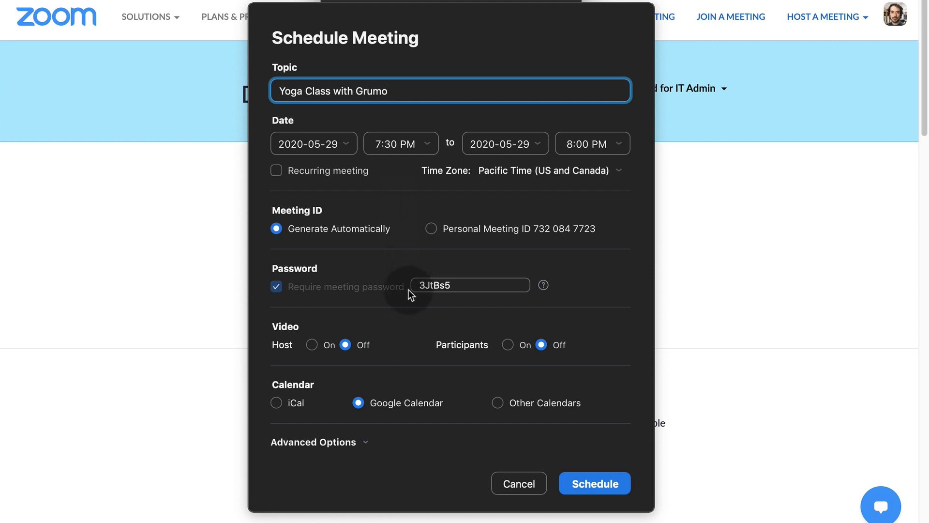
pyautogui.moveTo(484, 285); pyautogui.dragTo(413, 283)
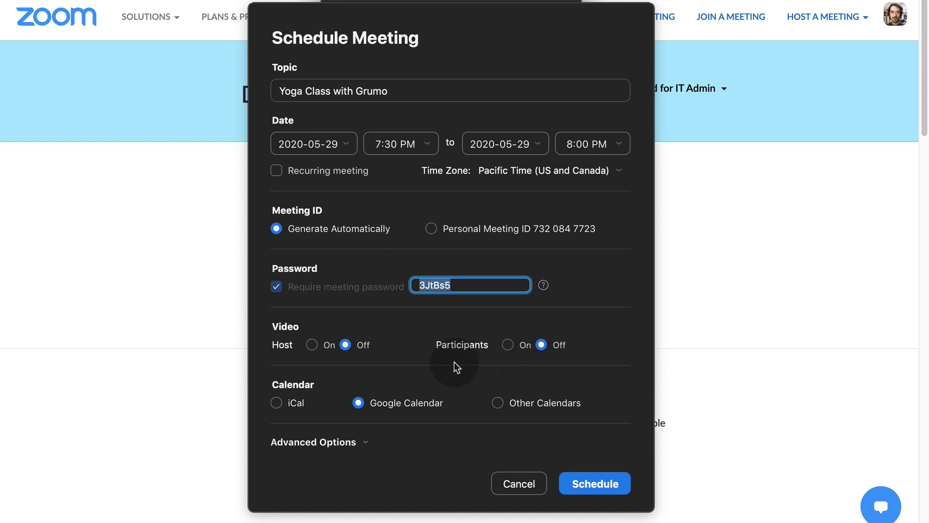
# Save the meeting and let Zoom add it to the first Google account's calendar.
pyautogui.click(596, 481)
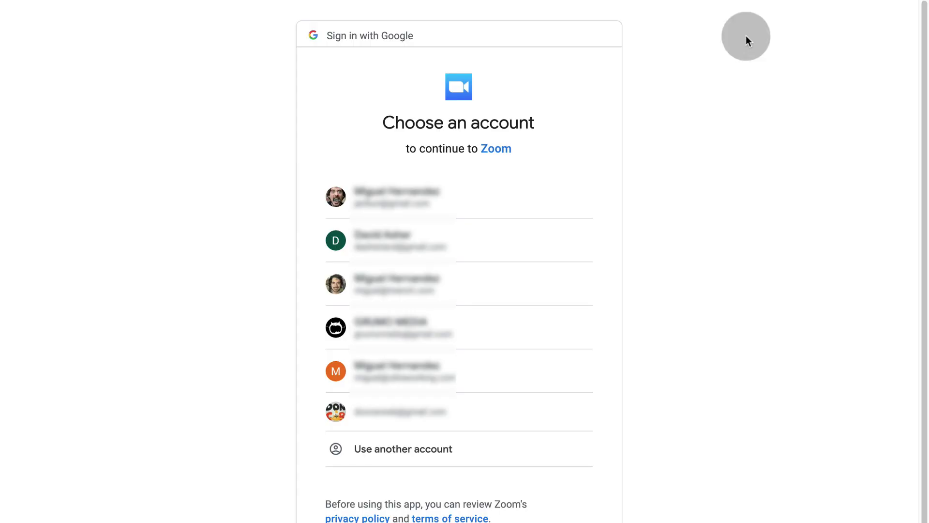
pyautogui.click(394, 200)
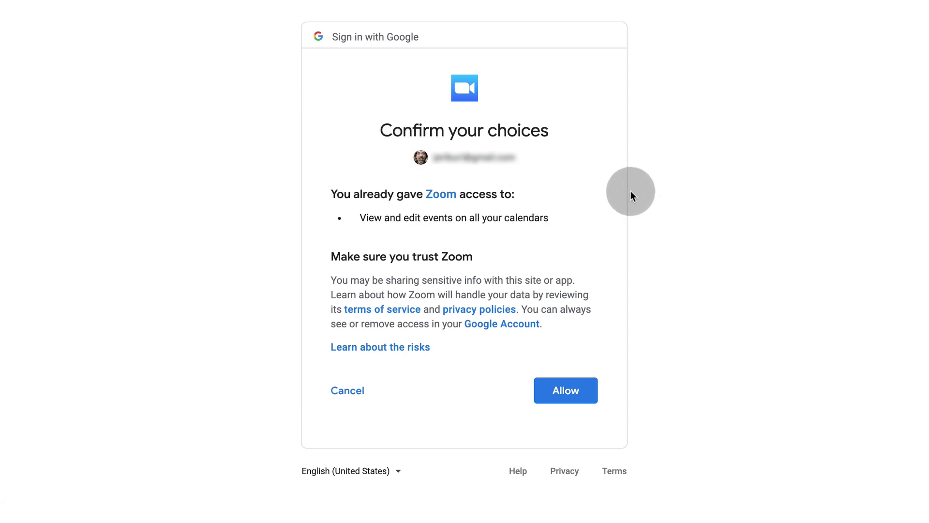
pyautogui.click(581, 393)
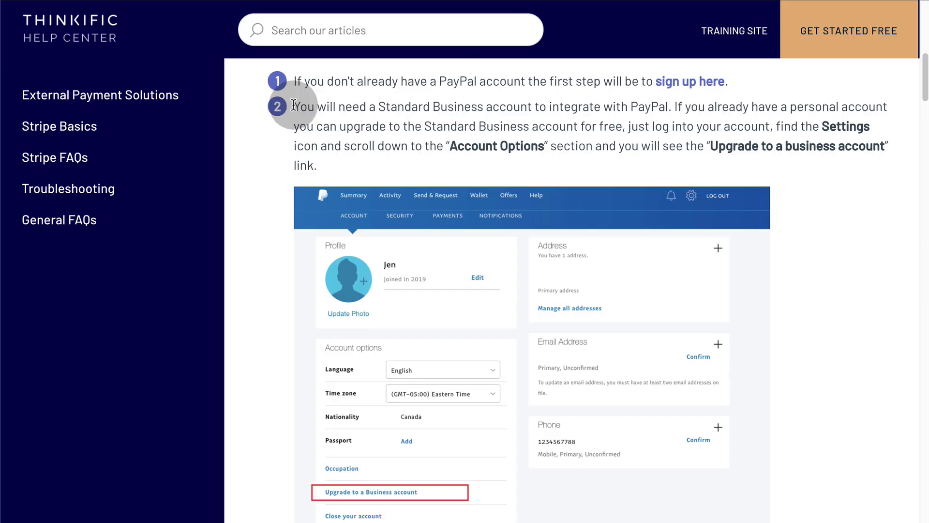
# Highlight the step 2 note that a Standard Business PayPal account is required.
pyautogui.moveTo(294, 104); pyautogui.dragTo(317, 171)
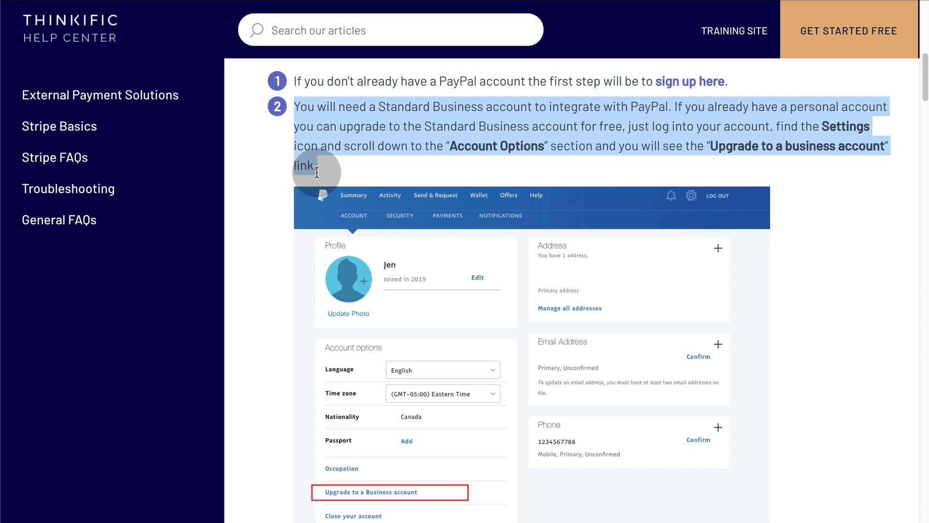
pyautogui.moveTo(317, 172); pyautogui.dragTo(304, 197)
pyautogui.scroll(-3, 265, 245)
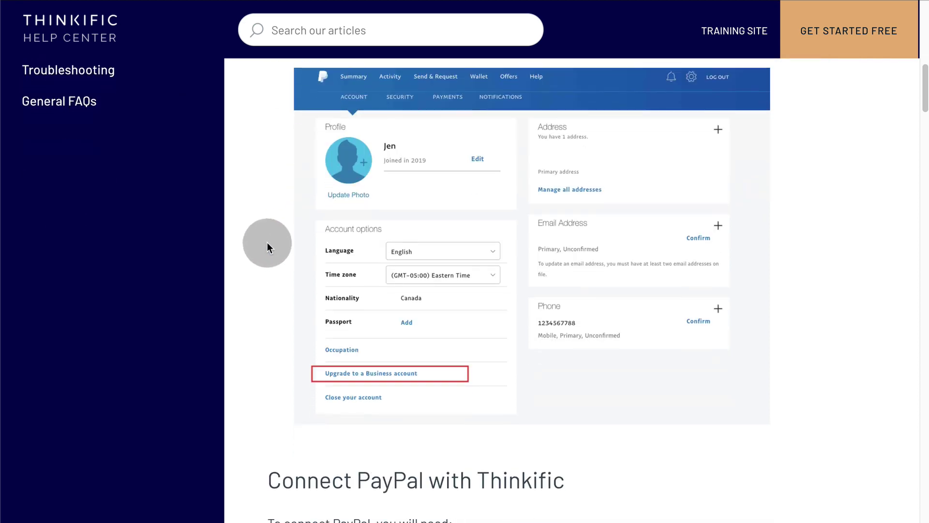
pyautogui.scroll(-1, 267, 242)
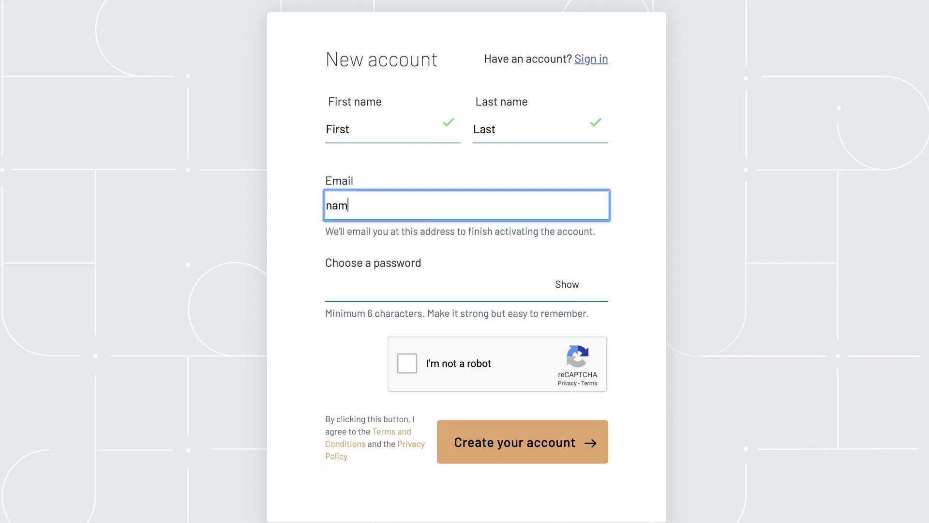
# Create the Thinkific account with an email, a password and the reCAPTCHA check.
pyautogui.write('e@domain.com')
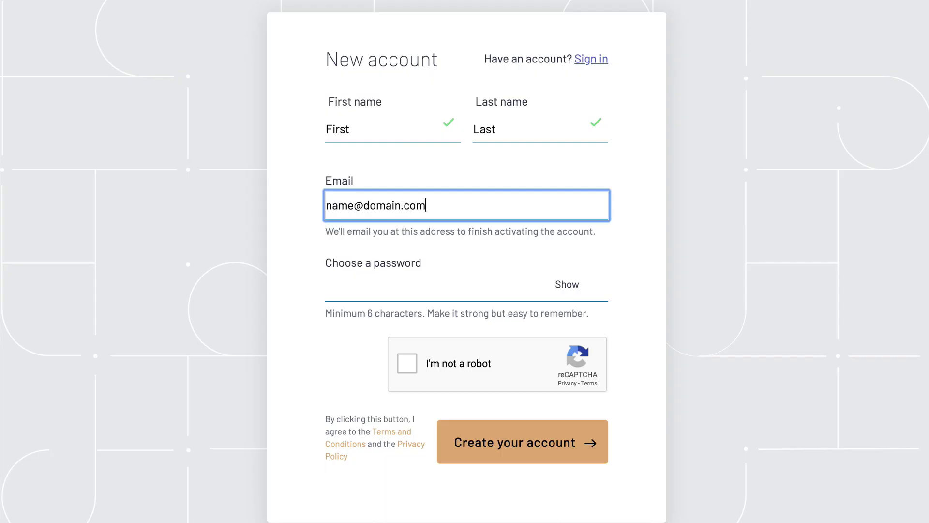
pyautogui.press('Tab')
pyautogui.write('*********')
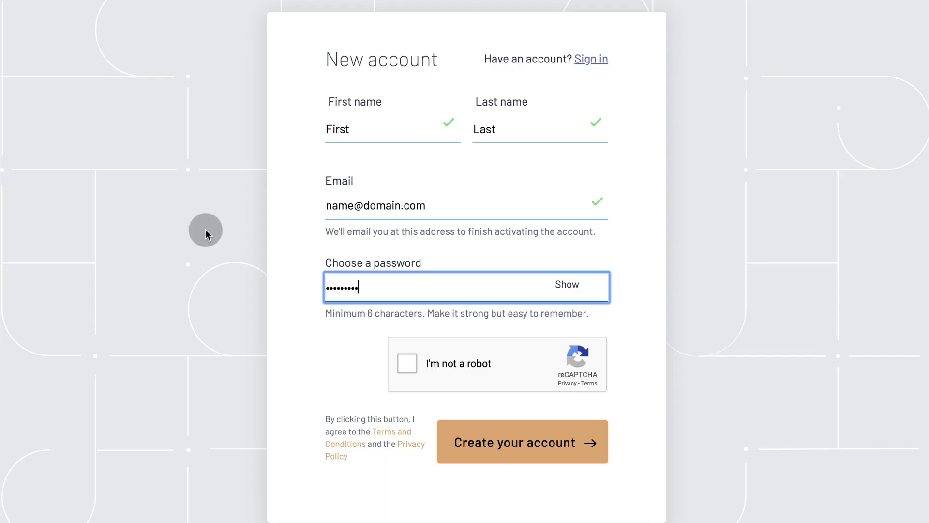
pyautogui.click(407, 363)
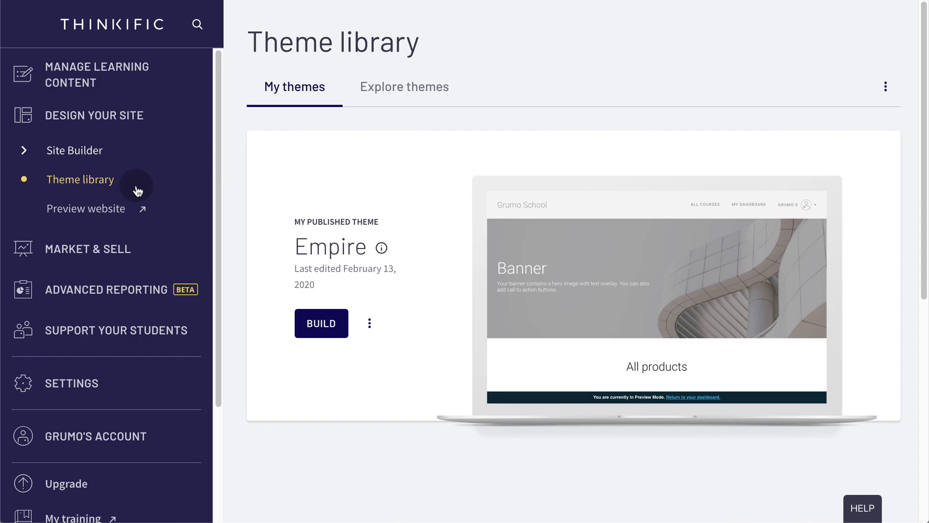
# Explore the theme library and the Empire theme's style settings, then return to the site pages.
pyautogui.click(355, 105)
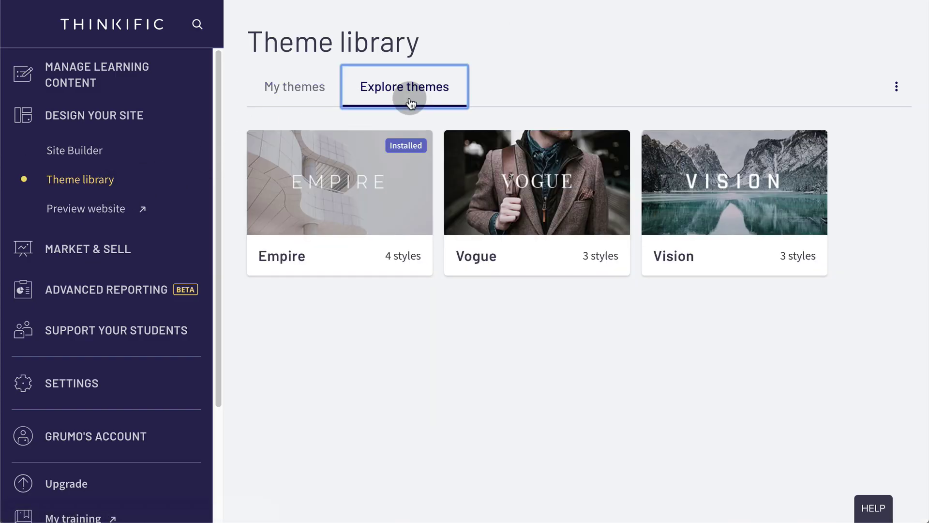
pyautogui.moveTo(382, 201)
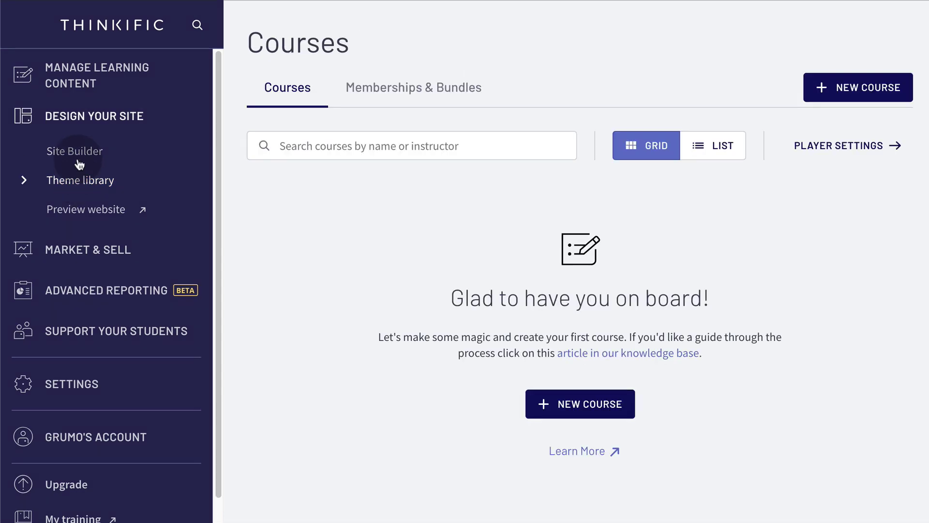
pyautogui.click(79, 158)
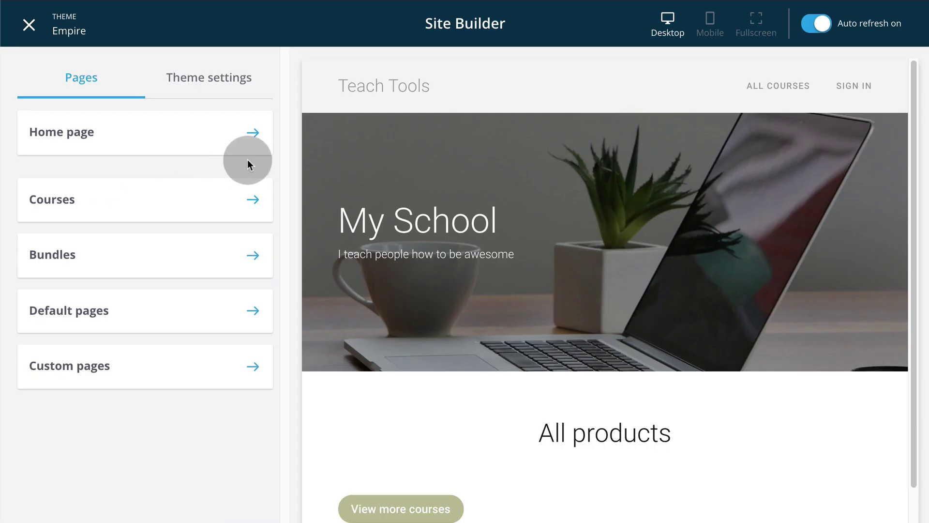
pyautogui.click(239, 86)
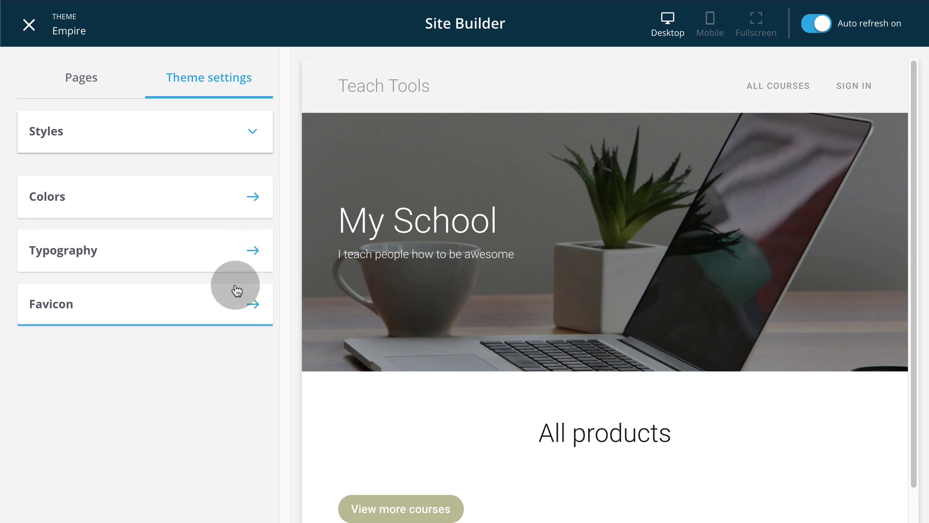
pyautogui.click(88, 86)
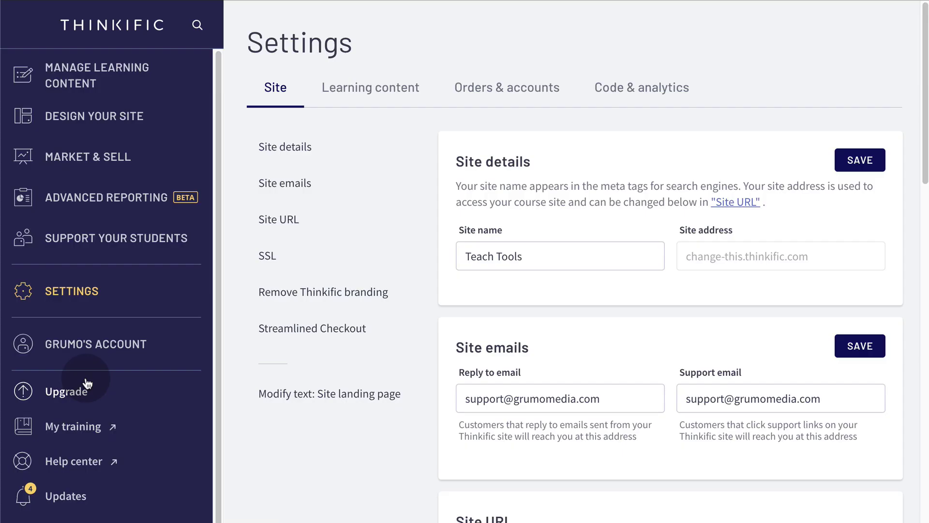
# Change the site subdomain from change-this to your-site-name, confirm, and highlight the plan notice.
pyautogui.click(286, 221)
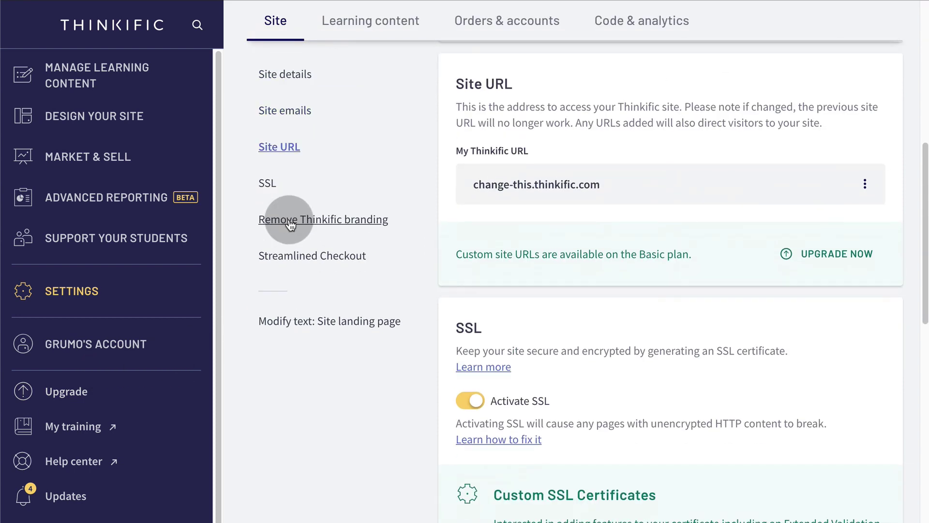
pyautogui.click(865, 183)
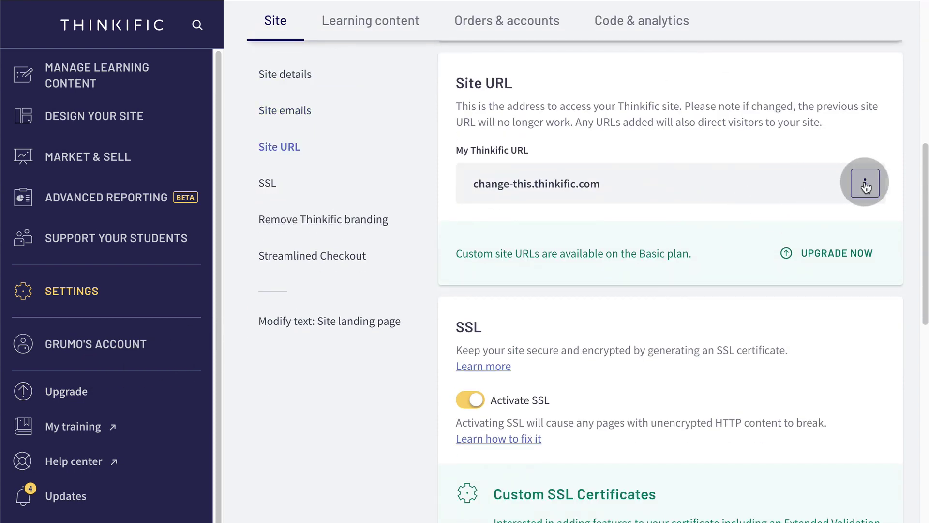
pyautogui.click(831, 221)
pyautogui.moveTo(773, 190); pyautogui.dragTo(716, 189)
pyautogui.write('your-site-name')
pyautogui.click(842, 238)
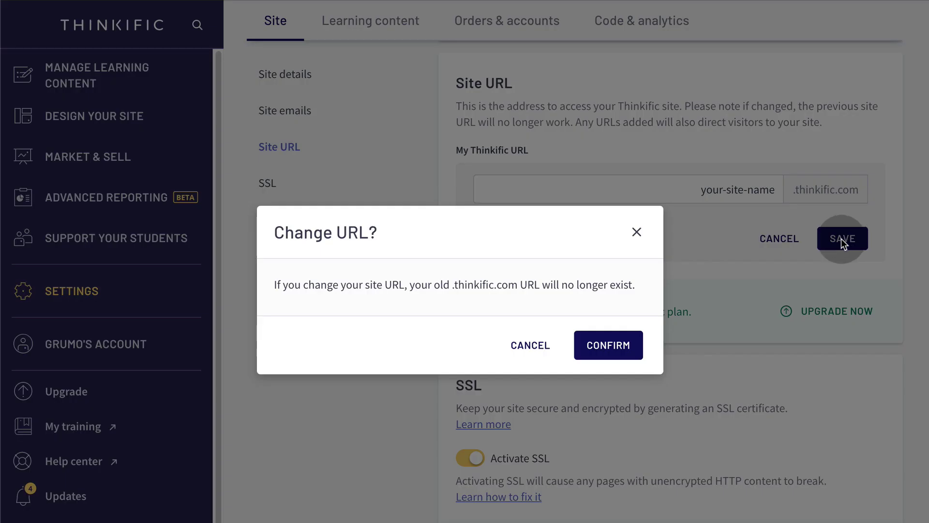
pyautogui.click(625, 341)
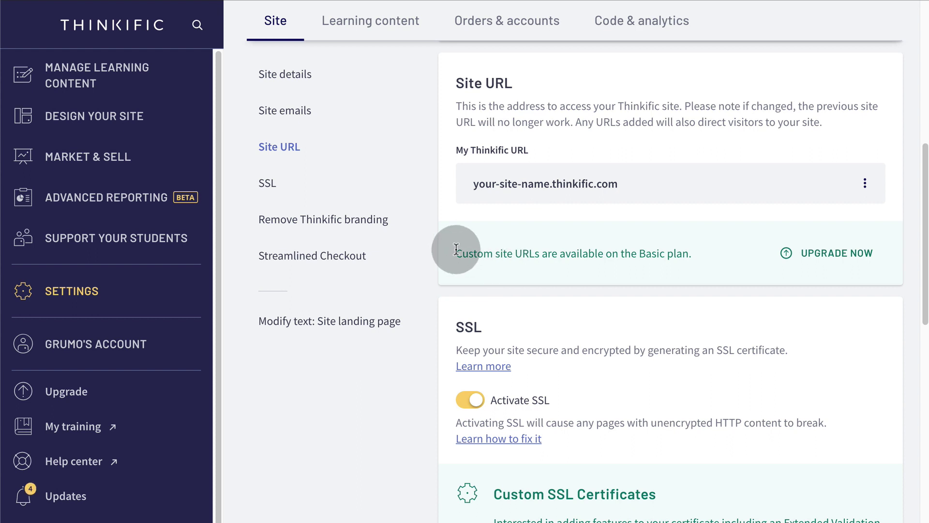
pyautogui.moveTo(457, 253); pyautogui.dragTo(686, 252)
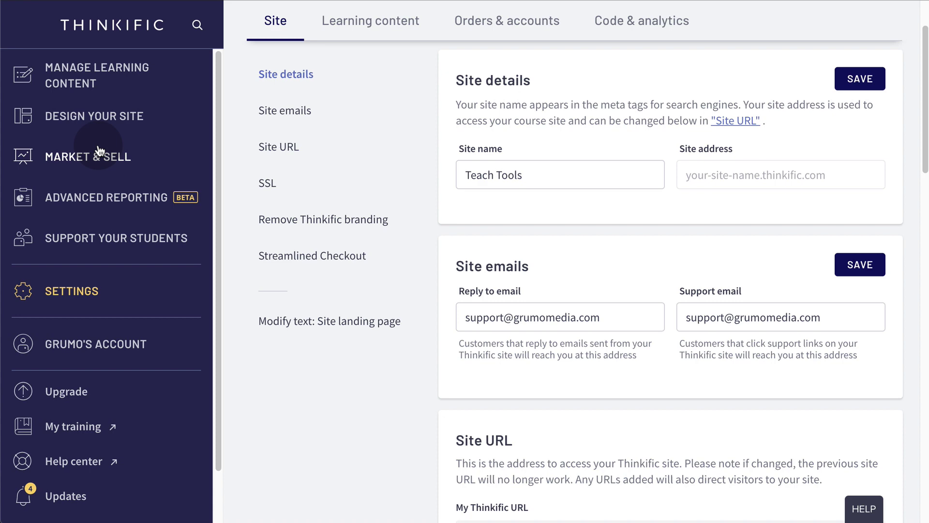
# Open Market & Sell > Integrations and start connecting a Stripe account.
pyautogui.click(92, 156)
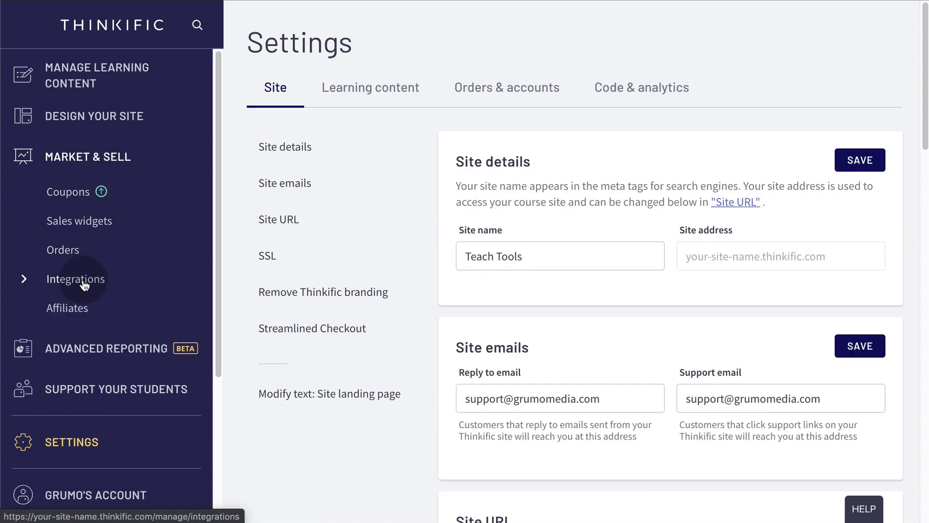
pyautogui.click(83, 284)
pyautogui.scroll(-2, 367, 289)
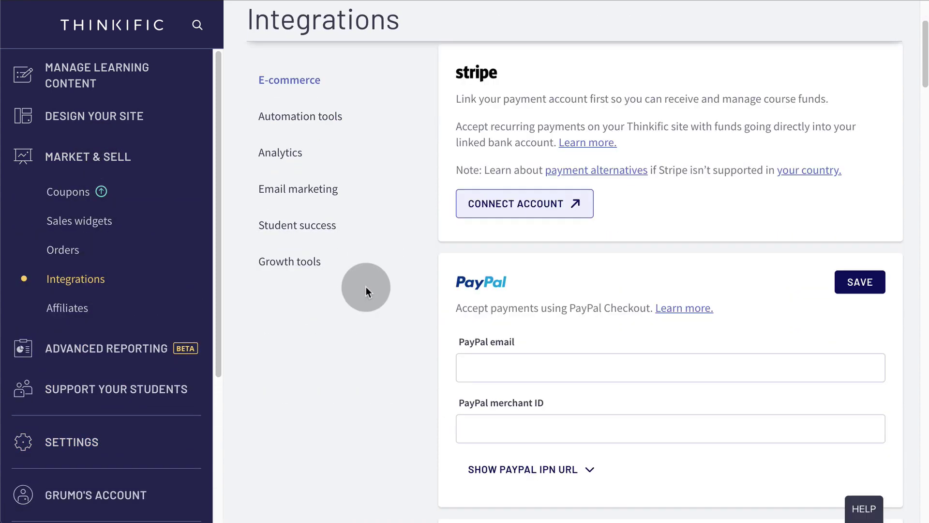
pyautogui.click(543, 203)
# Review the PayPal email, merchant ID and IPN URL, then open the PayPal help article.
pyautogui.scroll(-3, 562, 215)
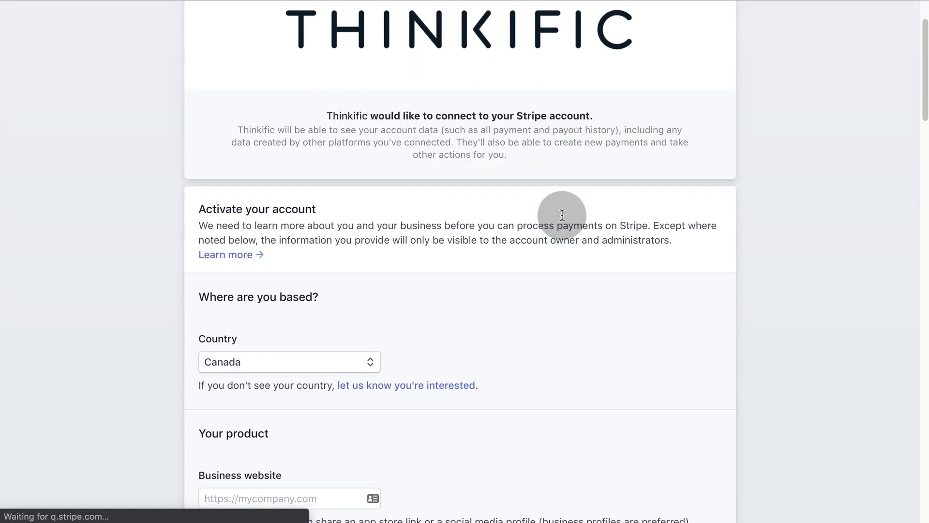
pyautogui.scroll(-1, 562, 215)
pyautogui.scroll(-9, 562, 216)
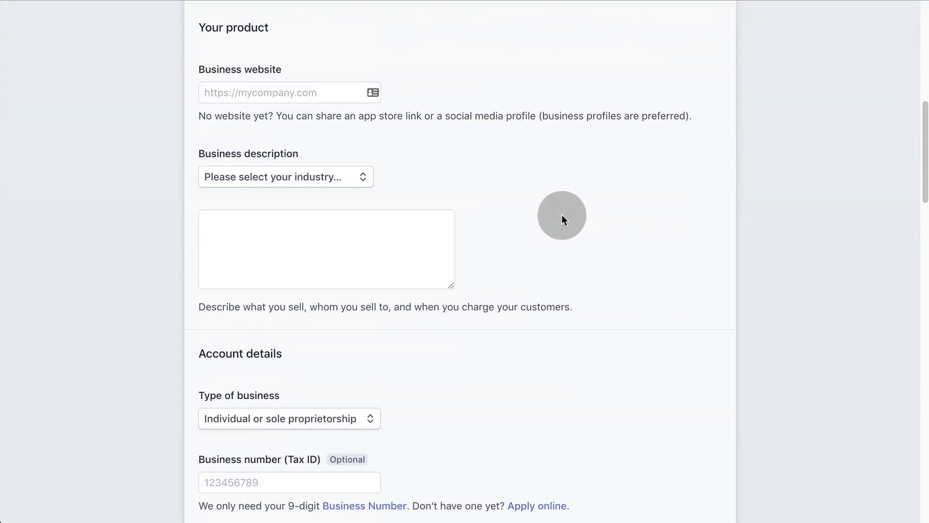
pyautogui.scroll(-1, 562, 216)
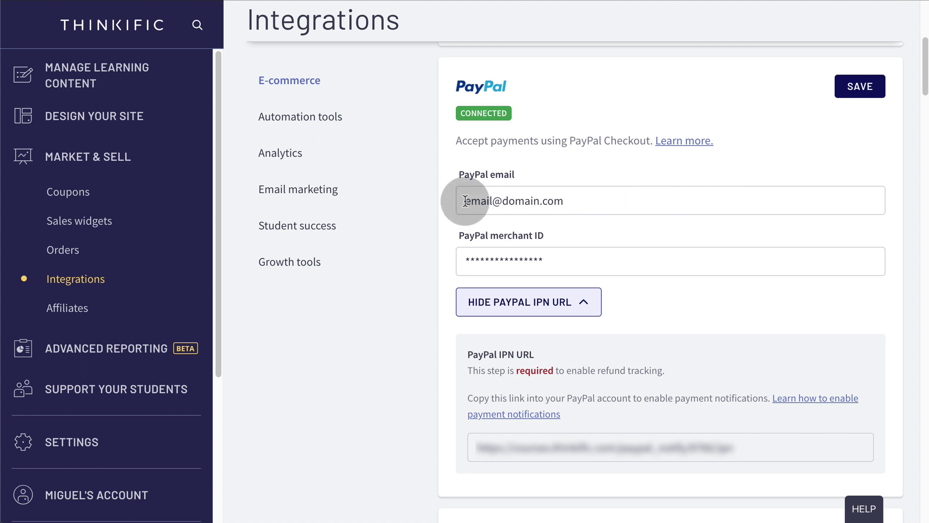
pyautogui.moveTo(465, 200); pyautogui.dragTo(572, 199)
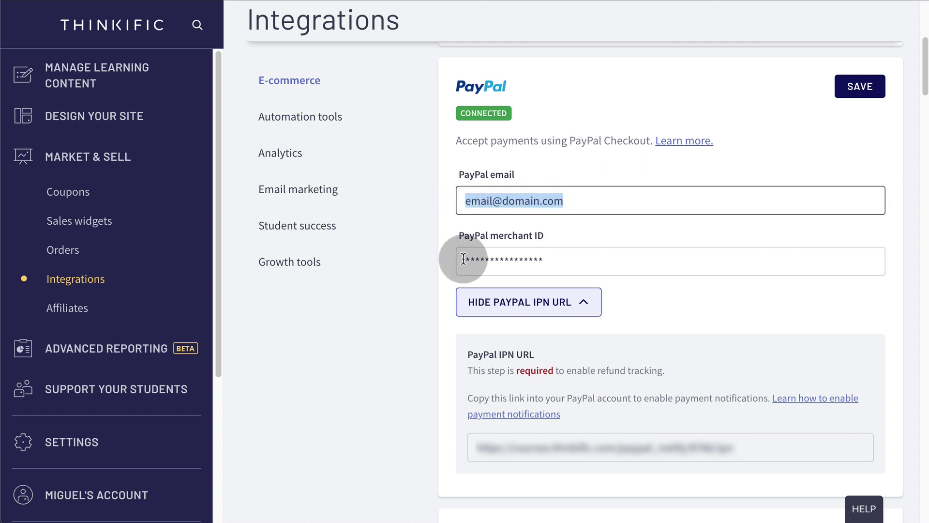
pyautogui.moveTo(464, 259); pyautogui.dragTo(556, 260)
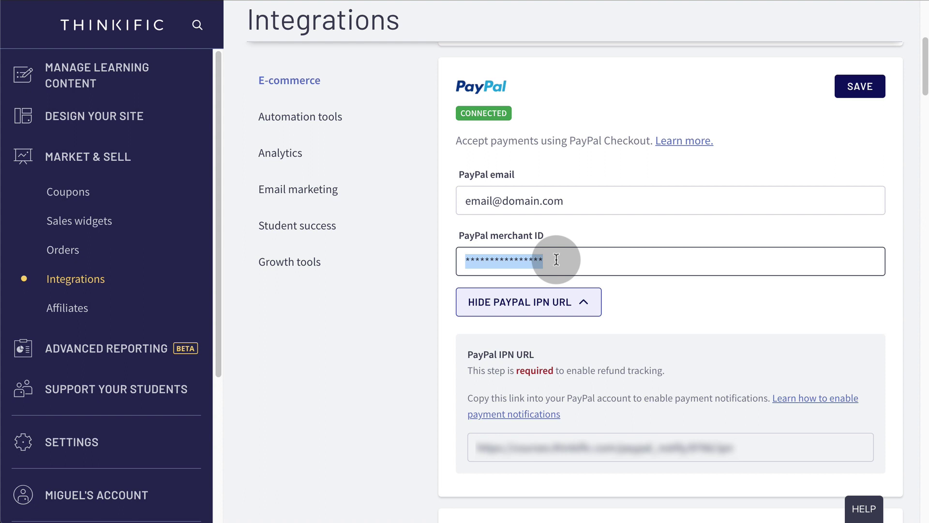
pyautogui.click(476, 445)
pyautogui.moveTo(476, 445); pyautogui.dragTo(734, 447)
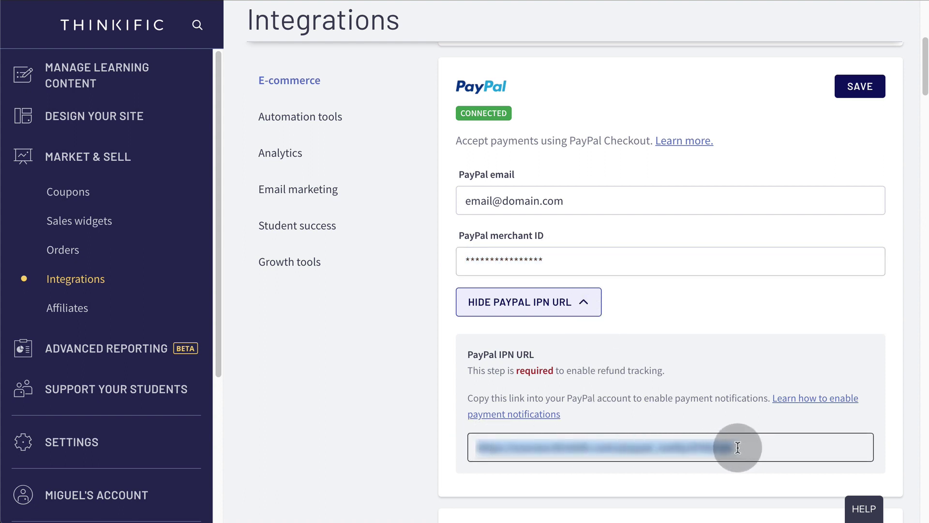
pyautogui.click(699, 144)
# Jump to the 'Connect PayPal with Thinkific' section and scroll to the Merchant ID steps.
pyautogui.scroll(-3, 658, 164)
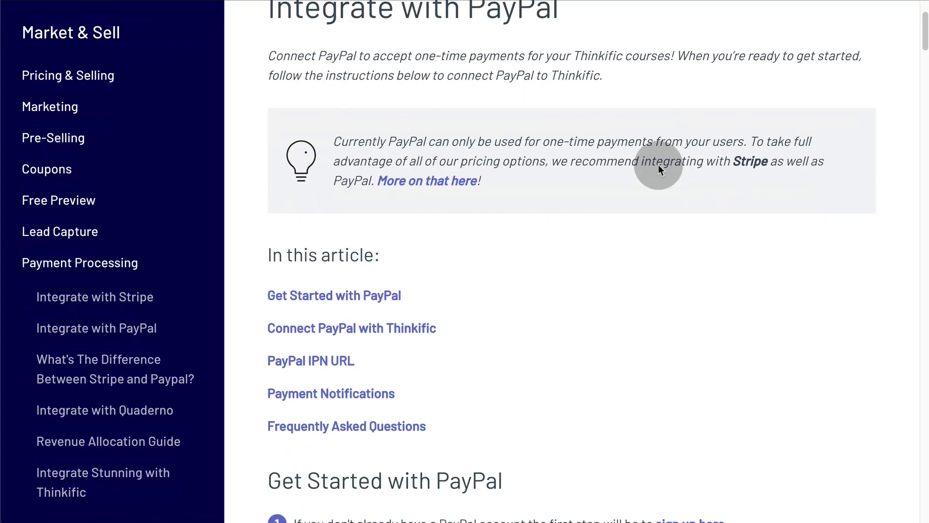
pyautogui.click(393, 333)
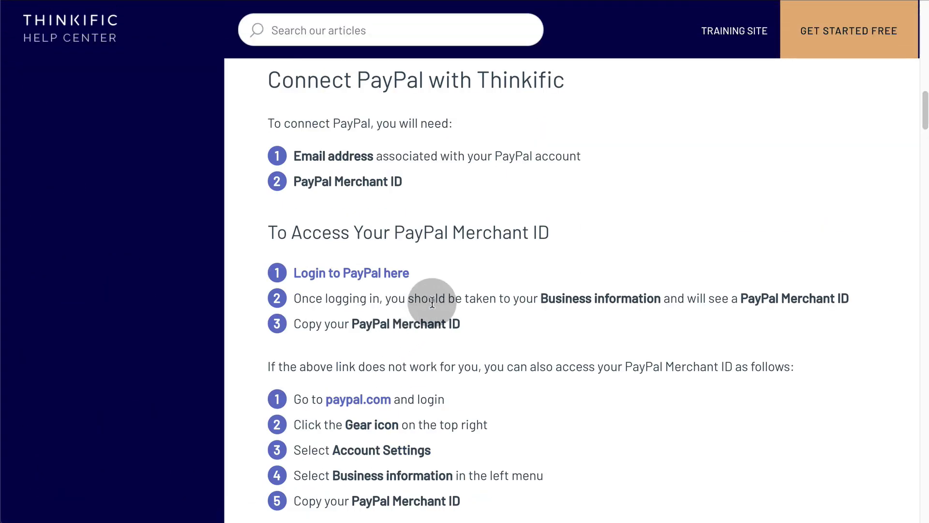
pyautogui.scroll(-2, 431, 305)
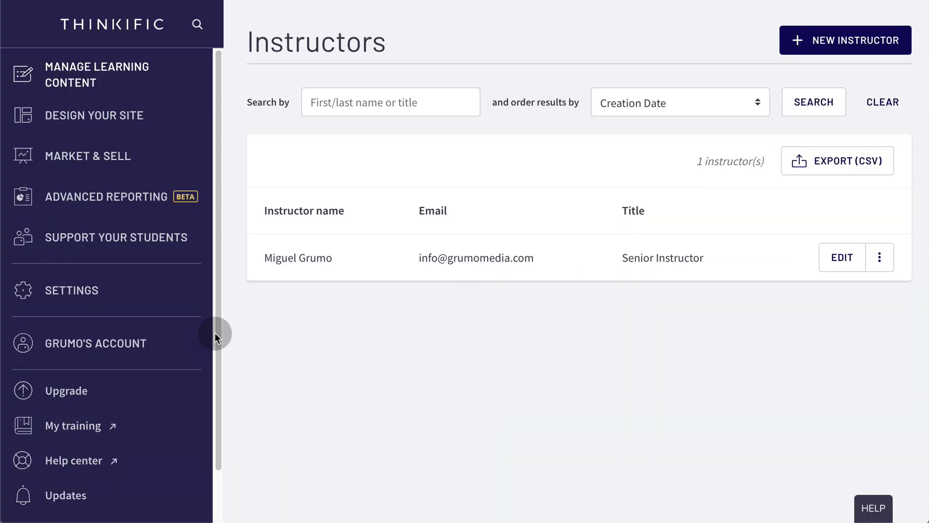
# Open the instructor's profile from Manage Learning Content > Instructors and read the bio.
pyautogui.click(95, 67)
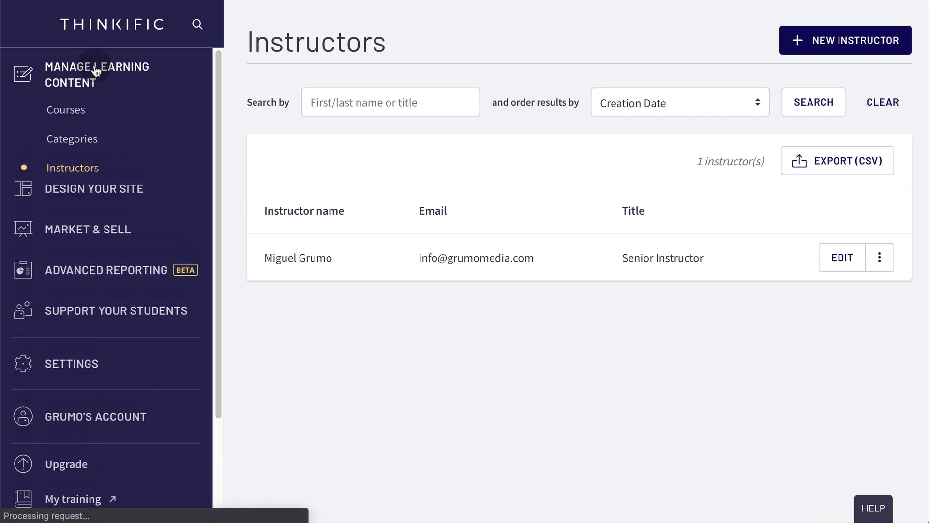
pyautogui.click(87, 168)
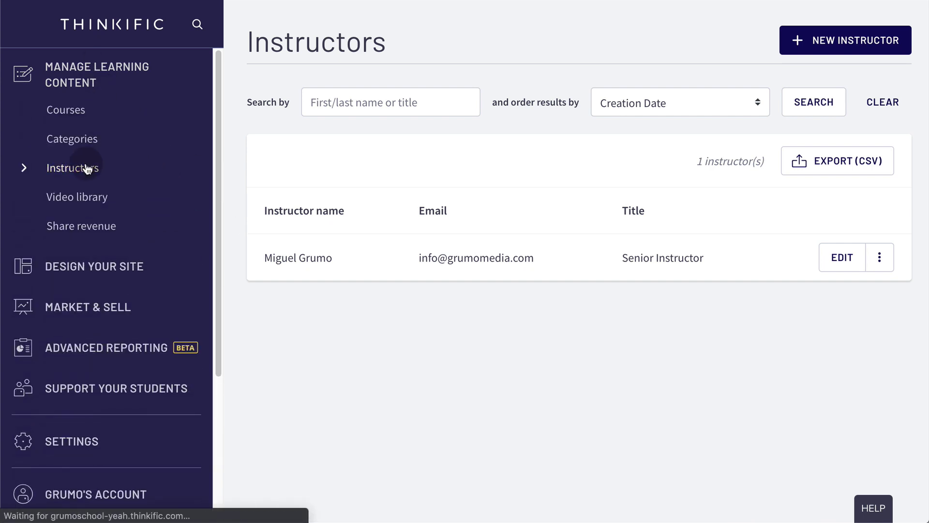
pyautogui.click(844, 261)
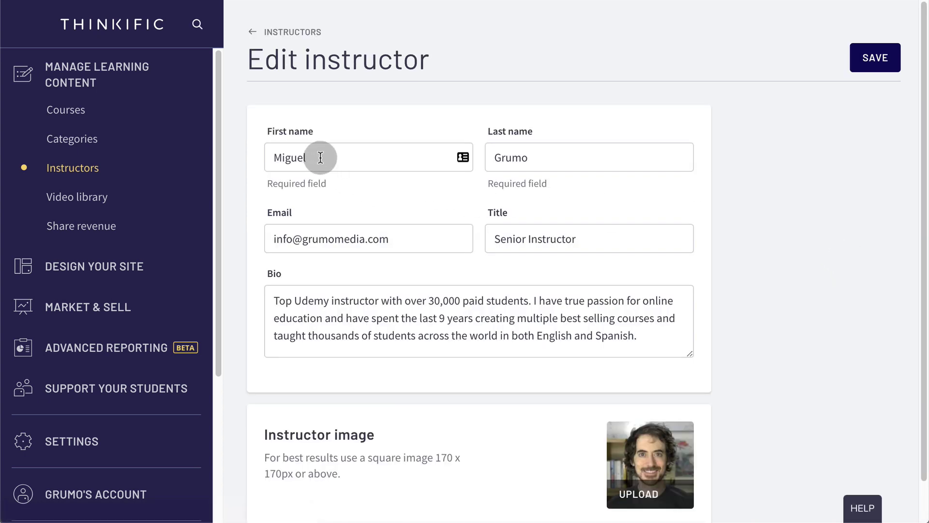
pyautogui.moveTo(274, 297); pyautogui.dragTo(653, 331)
pyautogui.scroll(-1, 731, 333)
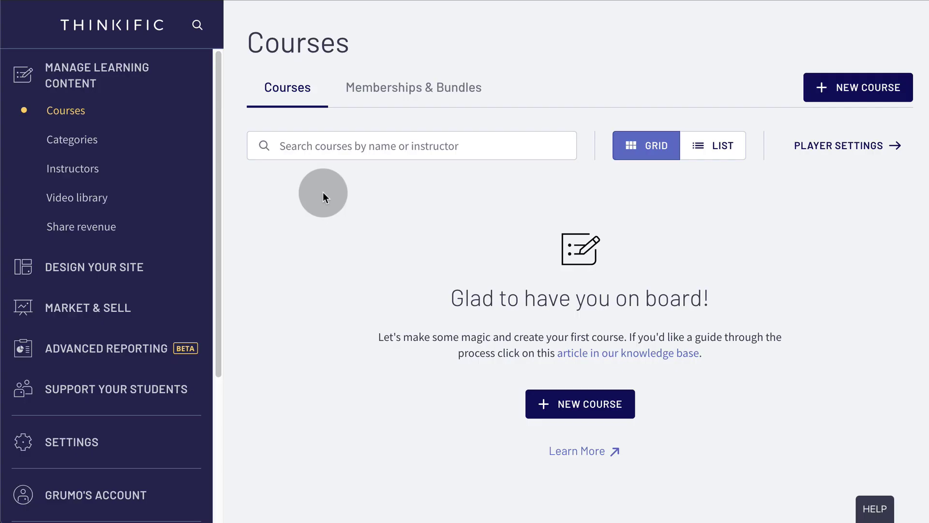
# Create a new blank course named 'Yoga with Grumo'.
pyautogui.click(66, 111)
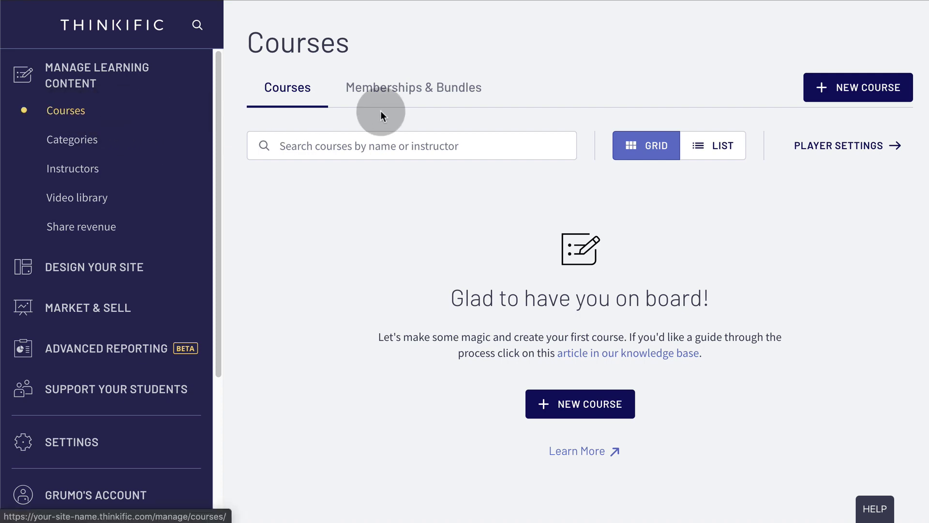
pyautogui.click(853, 90)
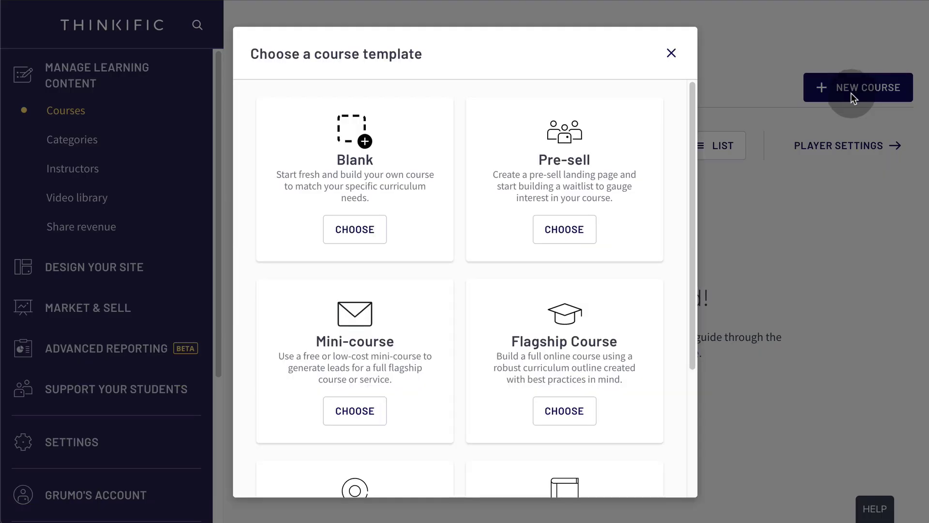
pyautogui.click(342, 229)
pyautogui.click(323, 244)
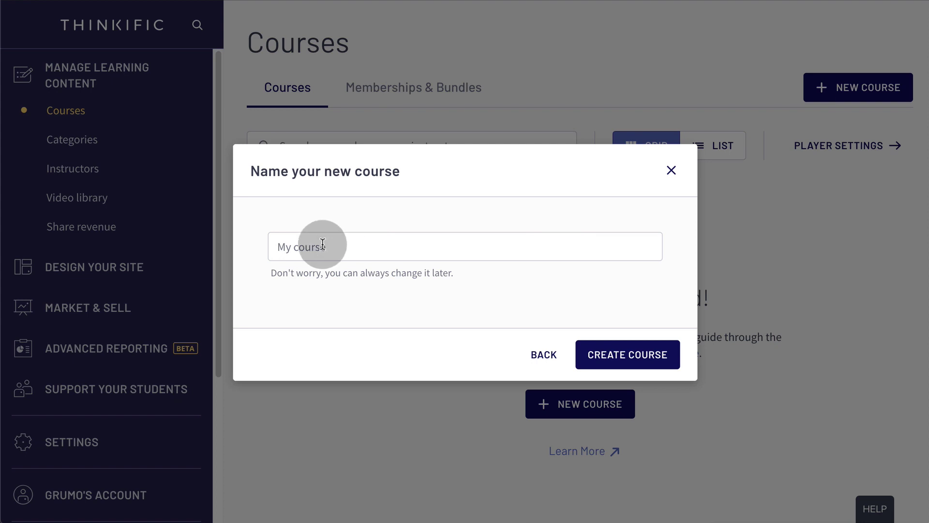
pyautogui.write('Yoga with')
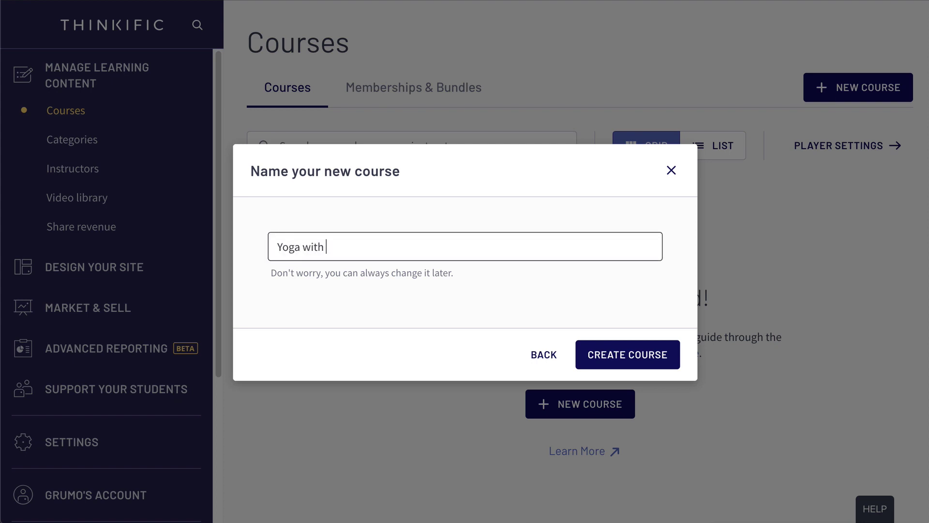
pyautogui.write(' Grumo')
pyautogui.click(650, 354)
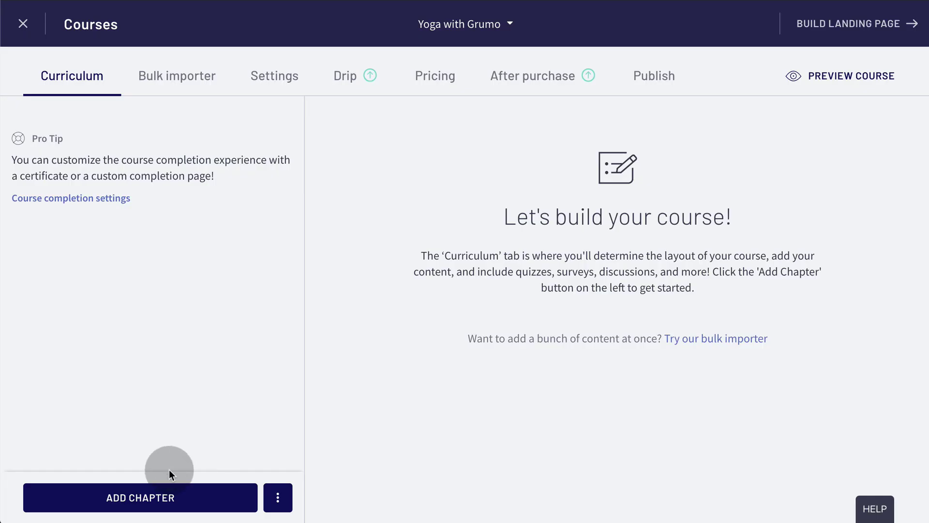
# Add and save a chapter titled Classes, then begin adding a lesson to it.
pyautogui.click(145, 497)
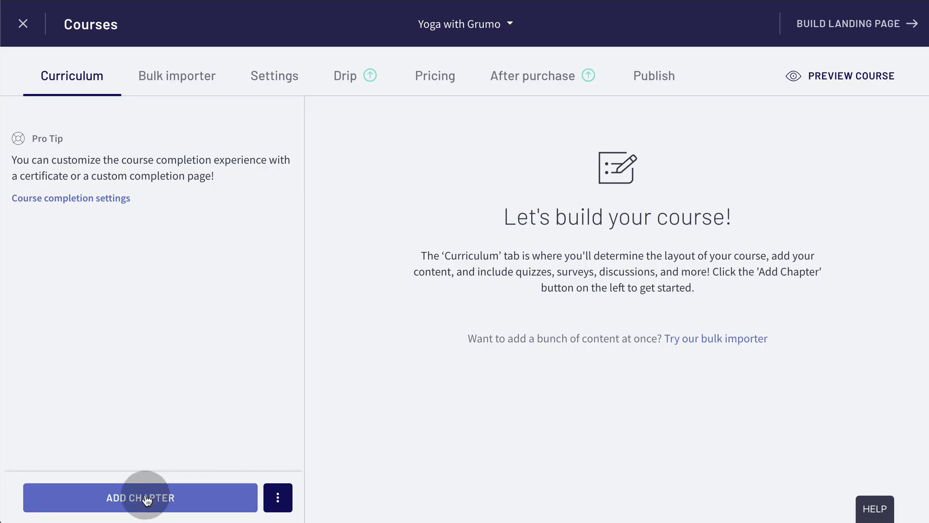
pyautogui.tripleClick(489, 211)
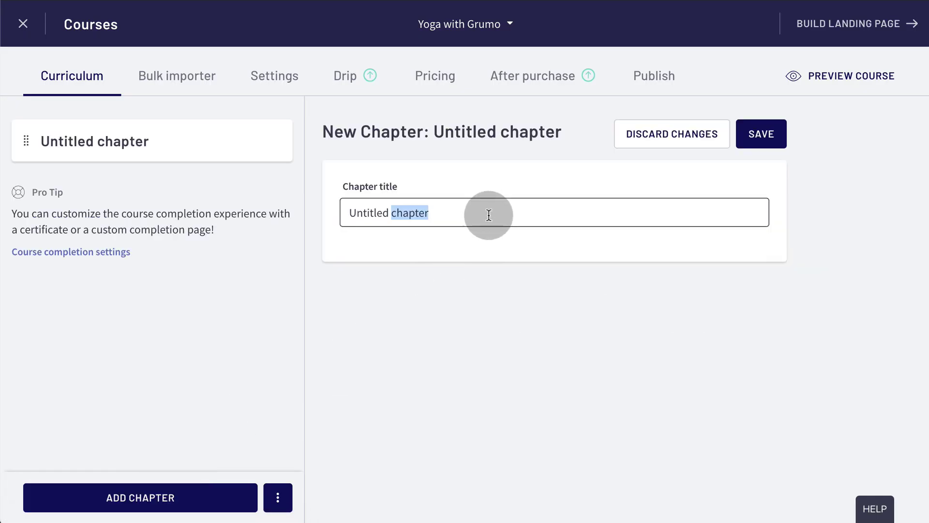
pyautogui.write('Classes')
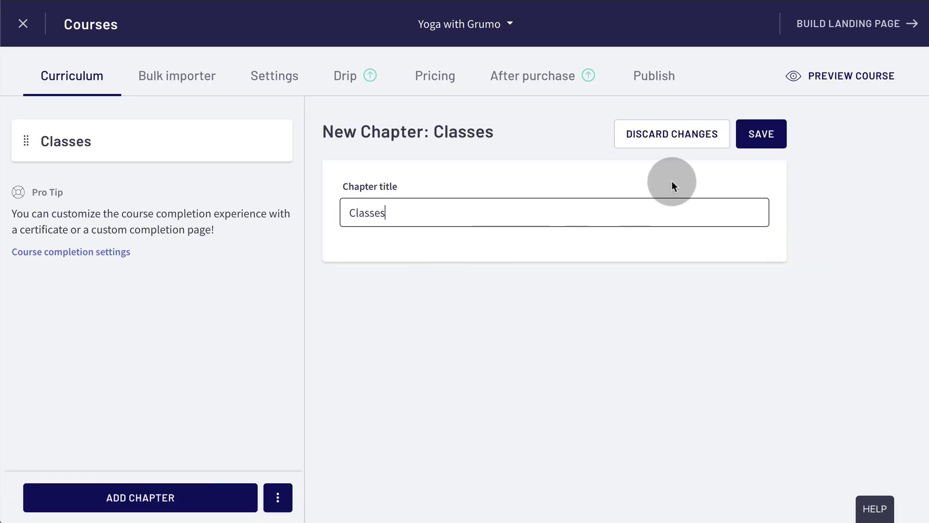
pyautogui.click(770, 132)
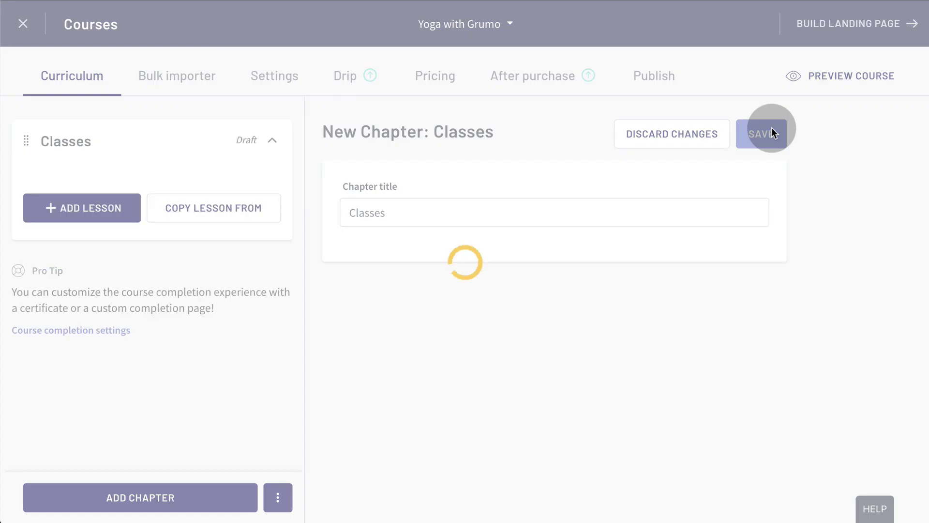
pyautogui.click(56, 205)
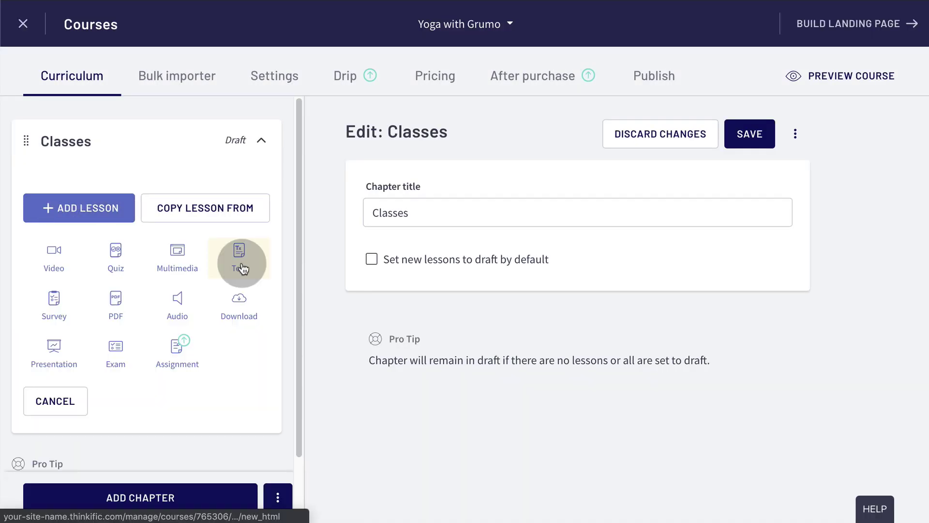
# Add a text lesson 'Yoga on Friday' with the pasted class welcome and Zoom details.
pyautogui.click(240, 262)
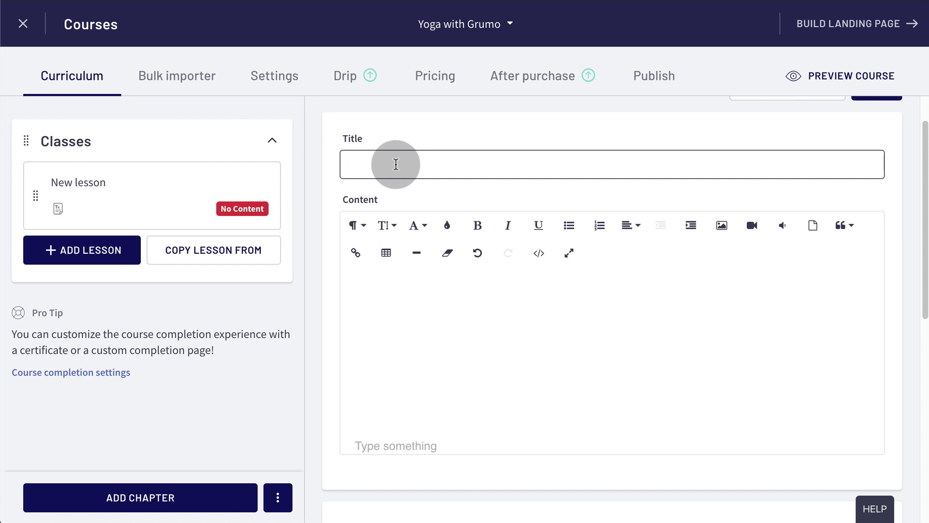
pyautogui.write('Yoga on Friday')
pyautogui.click(428, 308)
pyautogui.hotkey('ctrl', 'v')
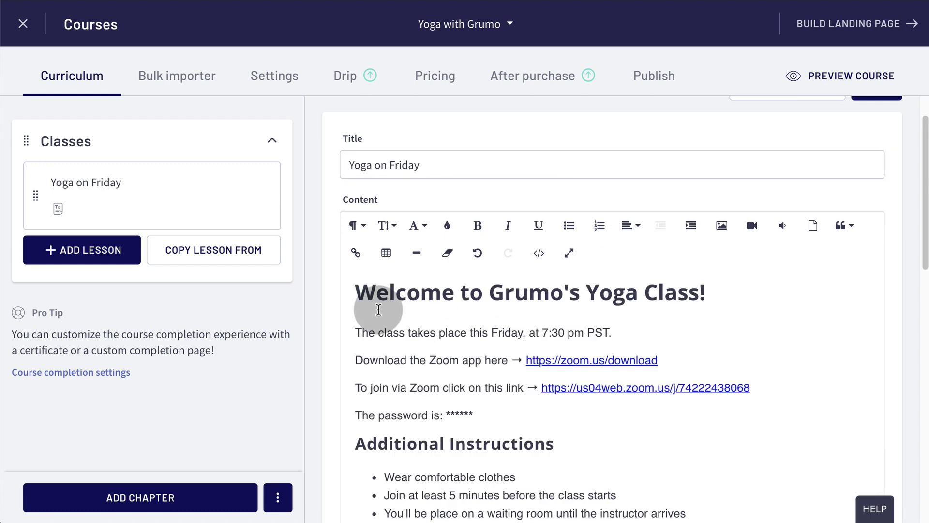
pyautogui.scroll(-2, 382, 309)
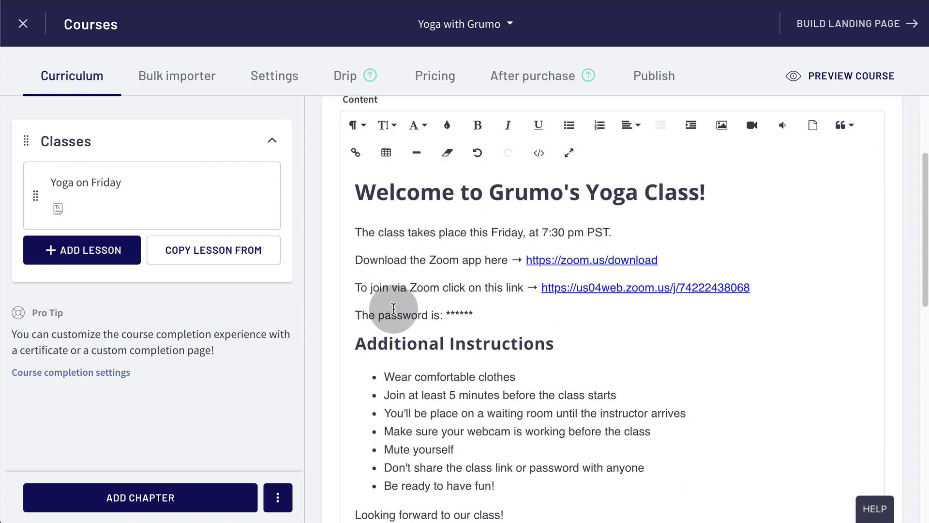
# Check the heading, class time, Zoom download, join link and password lines, then save the lesson.
pyautogui.tripleClick(374, 213)
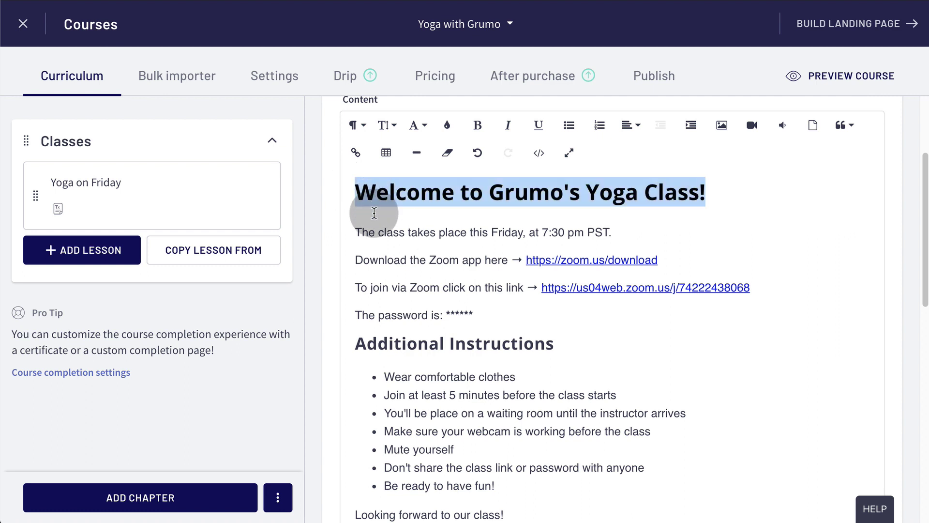
pyautogui.tripleClick(355, 232)
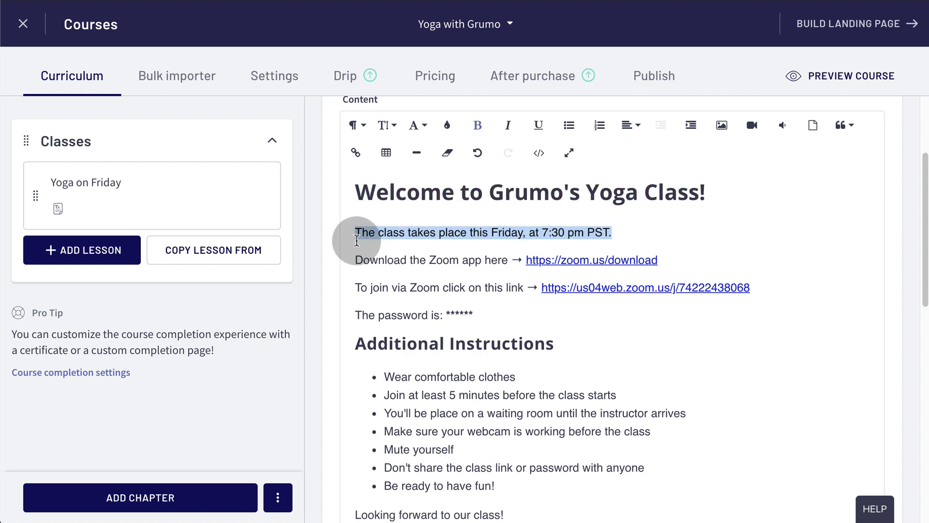
pyautogui.tripleClick(356, 260)
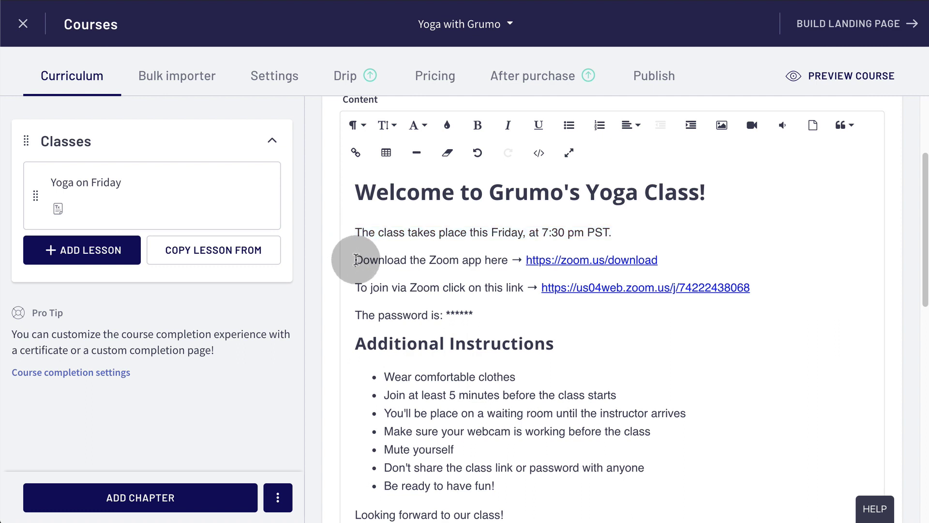
pyautogui.tripleClick(356, 290)
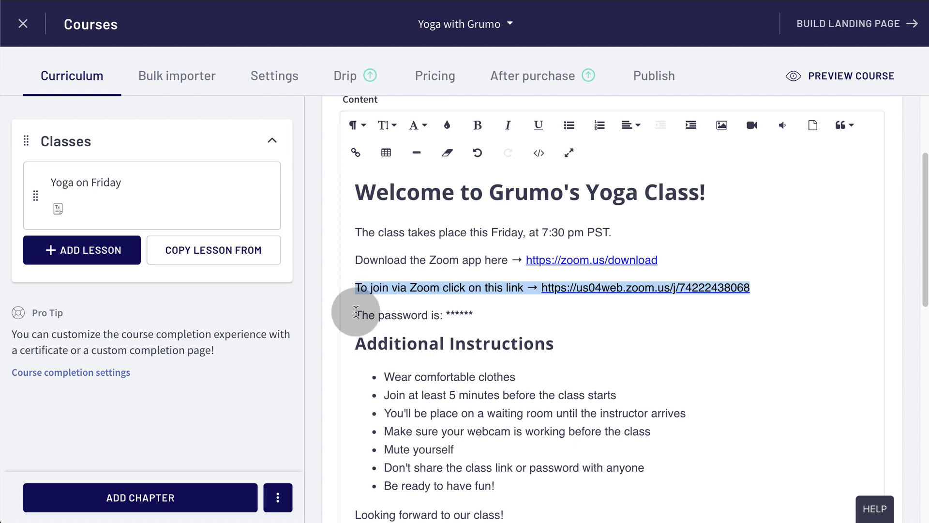
pyautogui.click(356, 315)
pyautogui.tripleClick(356, 317)
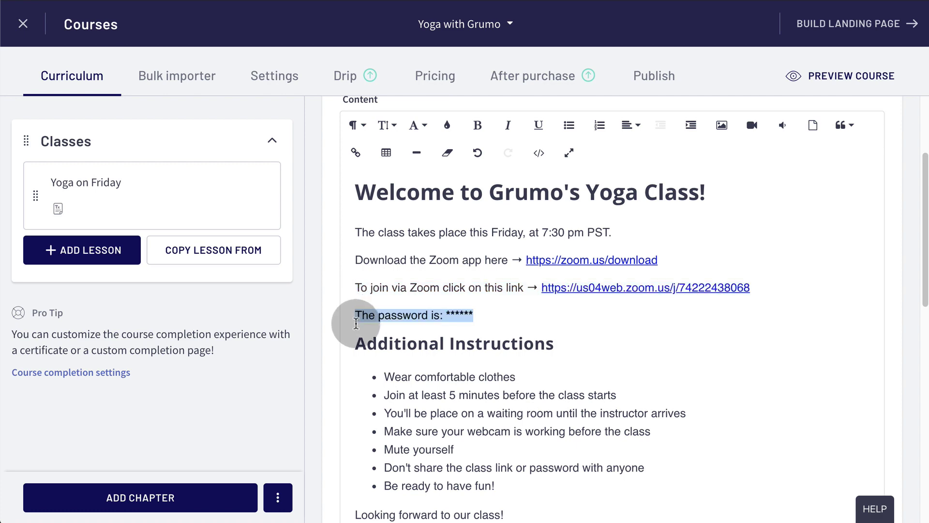
pyautogui.moveTo(358, 343); pyautogui.dragTo(565, 350)
pyautogui.scroll(-3, 558, 342)
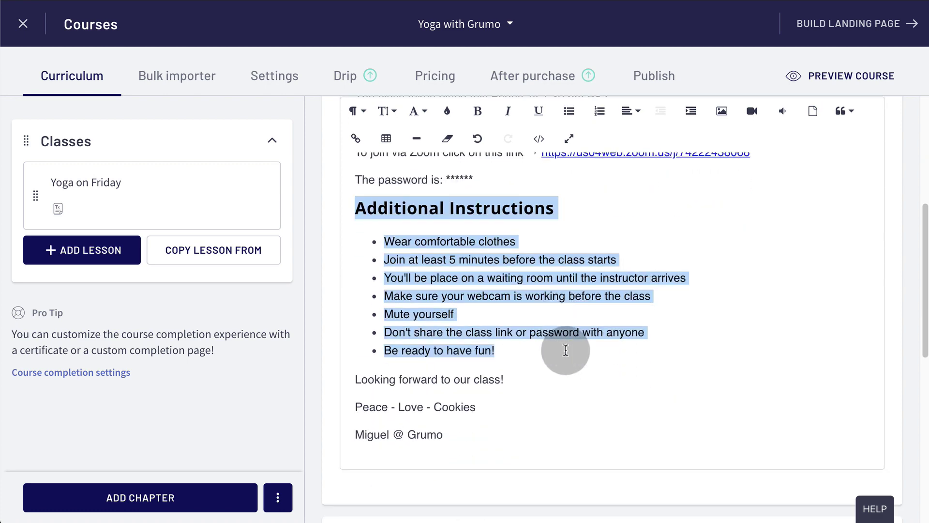
pyautogui.scroll(6, 804, 242)
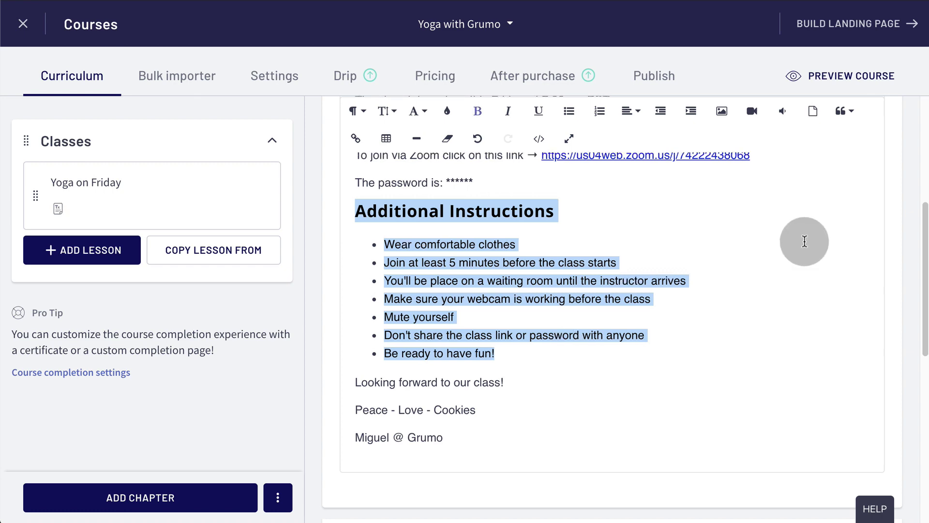
pyautogui.click(886, 139)
pyautogui.click(283, 77)
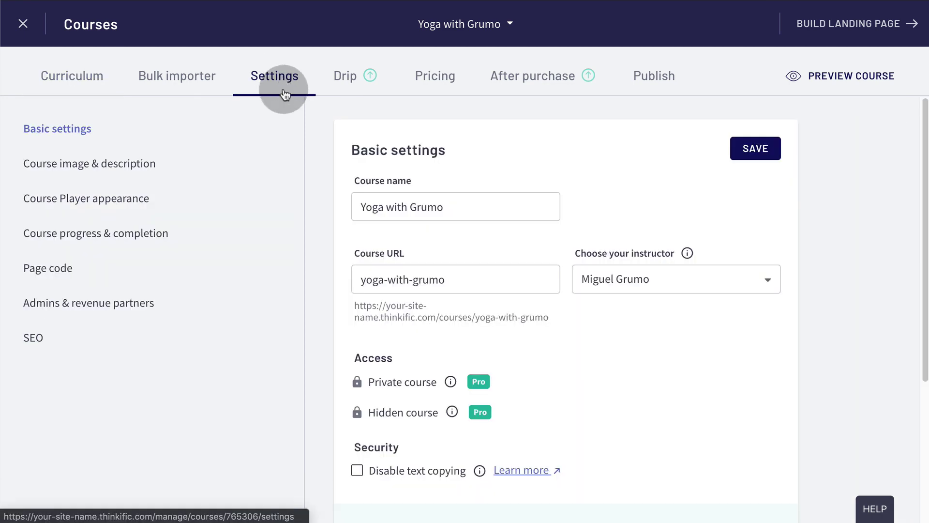
# Upload Course Image.jpg as the course image and paste in the course description.
pyautogui.click(154, 168)
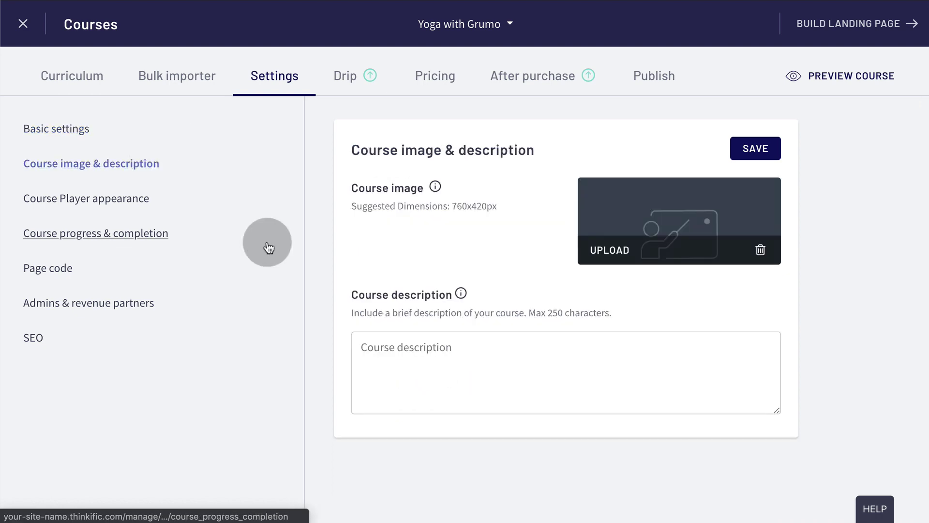
pyautogui.click(611, 250)
pyautogui.click(613, 259)
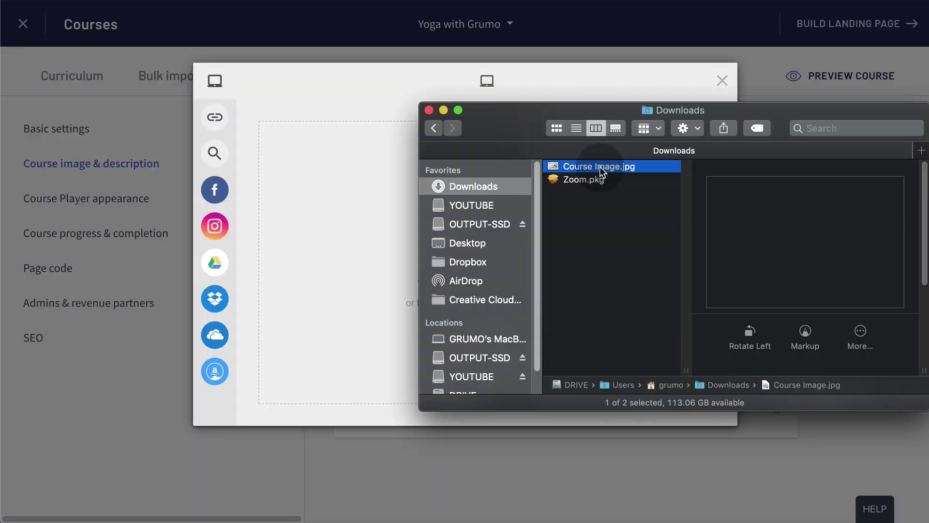
pyautogui.moveTo(599, 170); pyautogui.dragTo(396, 231)
pyautogui.click(686, 407)
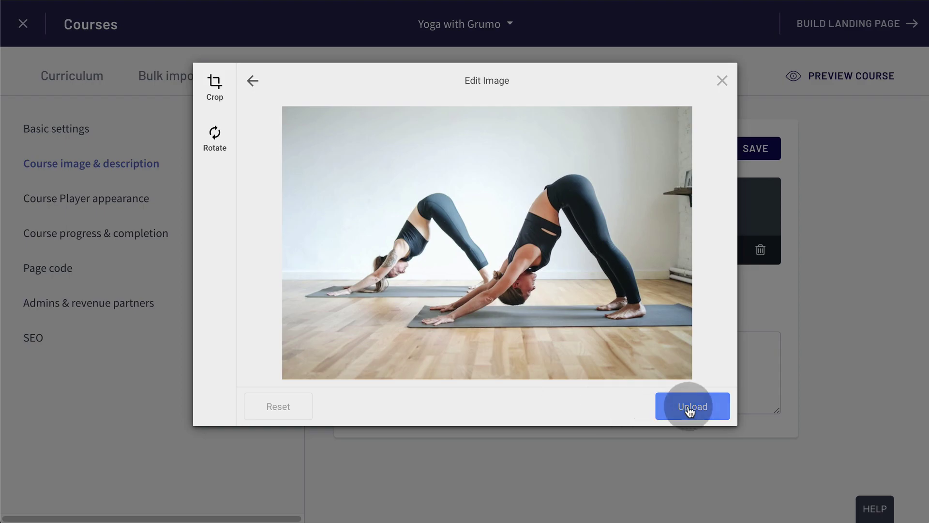
pyautogui.click(424, 324)
pyautogui.write('Join the best yoga class in the Grumoverse!')
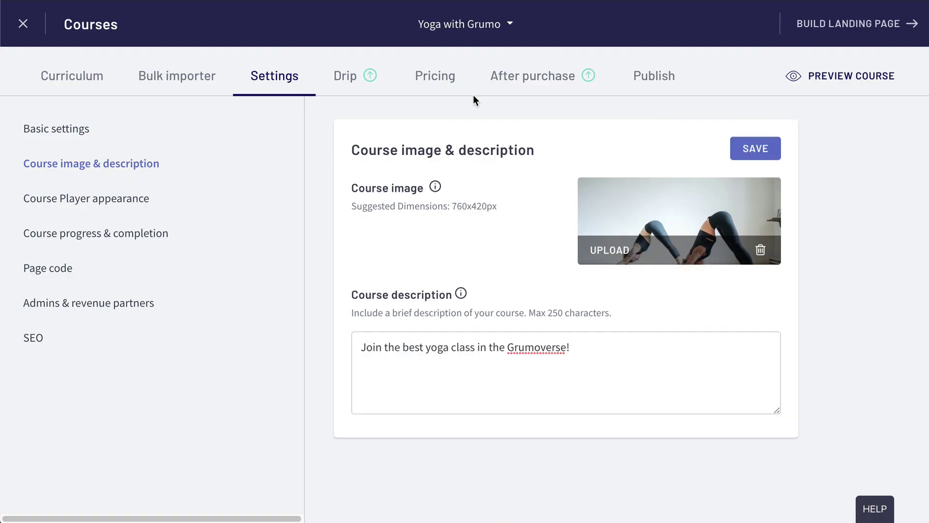
# Set the course price to a one-time payment of $45 and save.
pyautogui.click(446, 77)
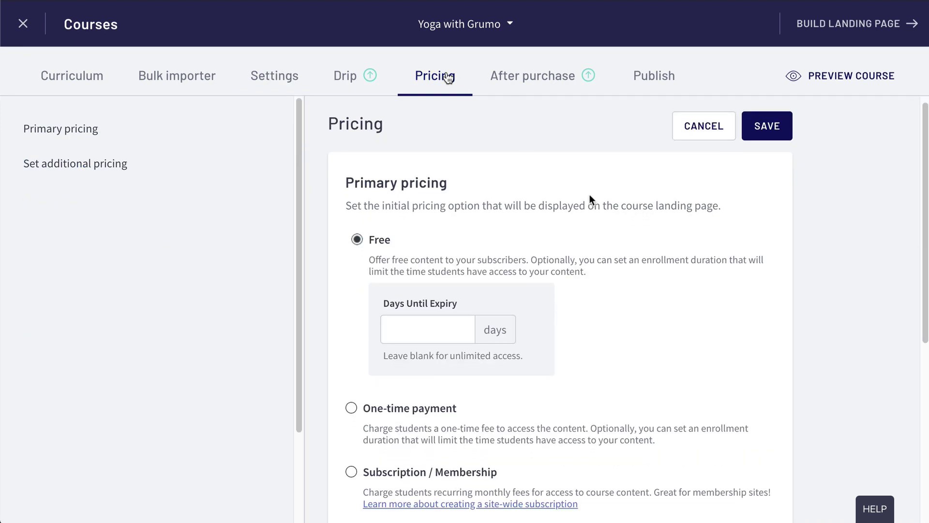
pyautogui.scroll(-2, 398, 292)
pyautogui.click(352, 330)
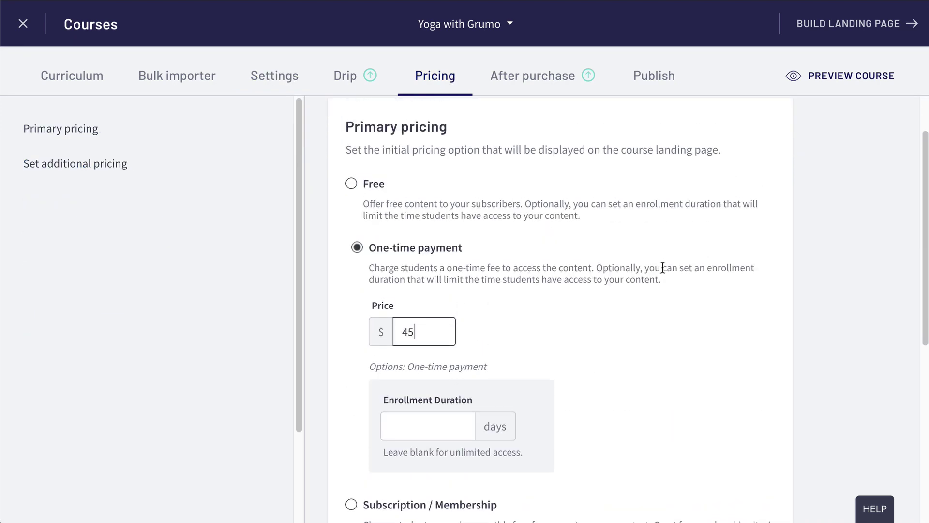
pyautogui.click(757, 142)
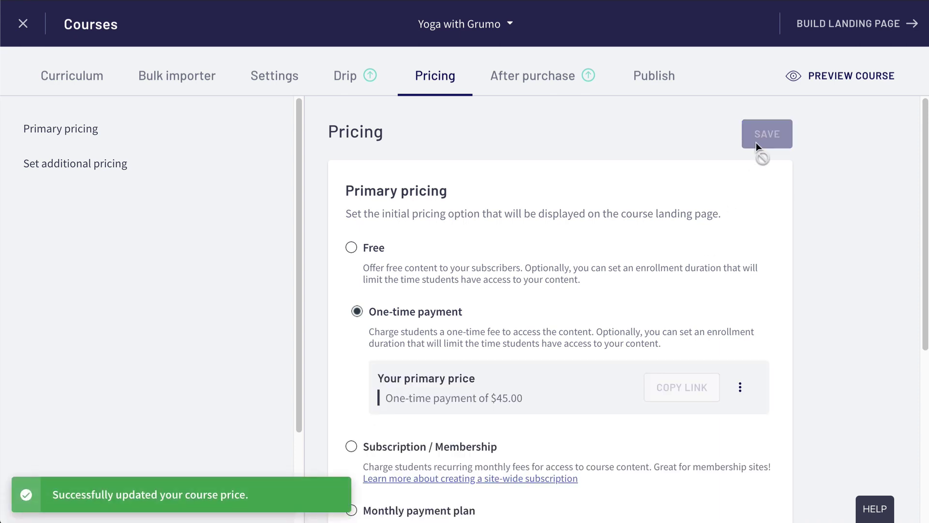
pyautogui.click(842, 75)
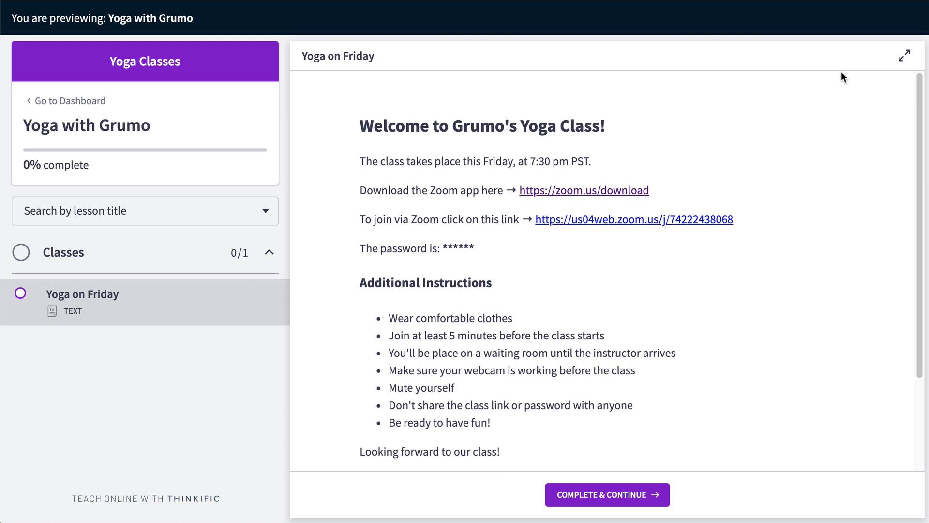
# Scroll through the student preview of the Yoga on Friday lesson.
pyautogui.scroll(-2, 833, 106)
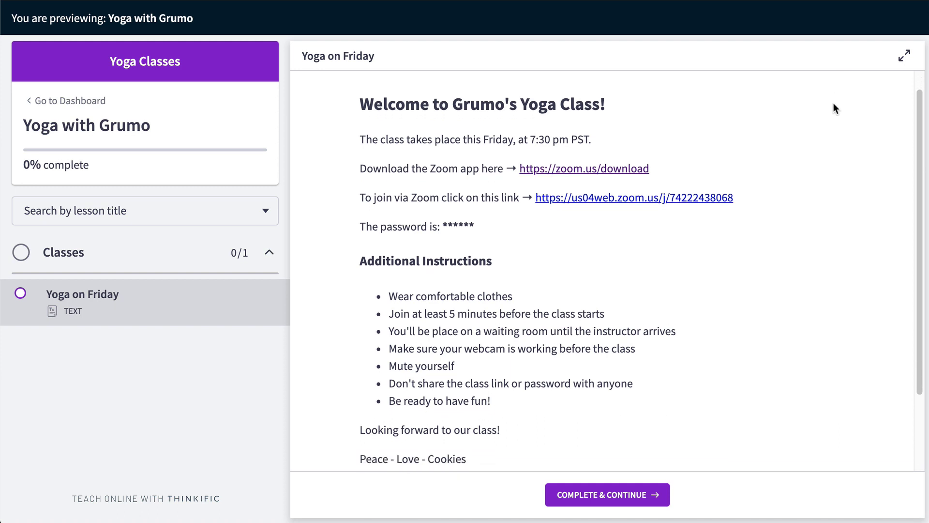
pyautogui.scroll(-3, 833, 103)
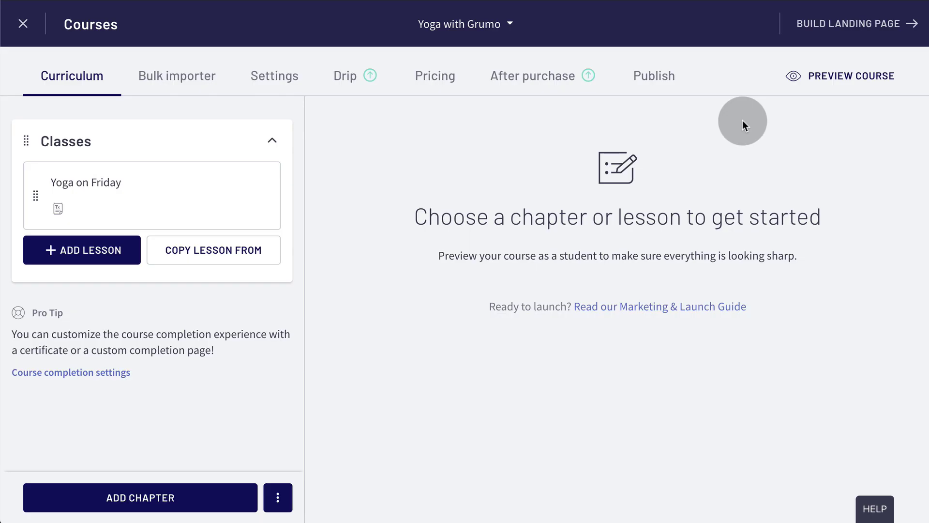
# Upload course-banner.jpg as the course banner's hero image.
pyautogui.click(859, 24)
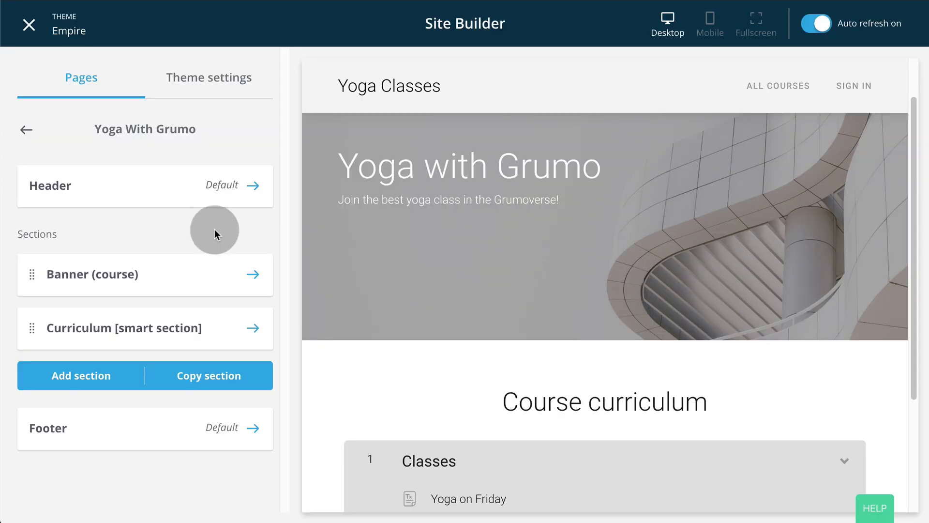
pyautogui.click(253, 275)
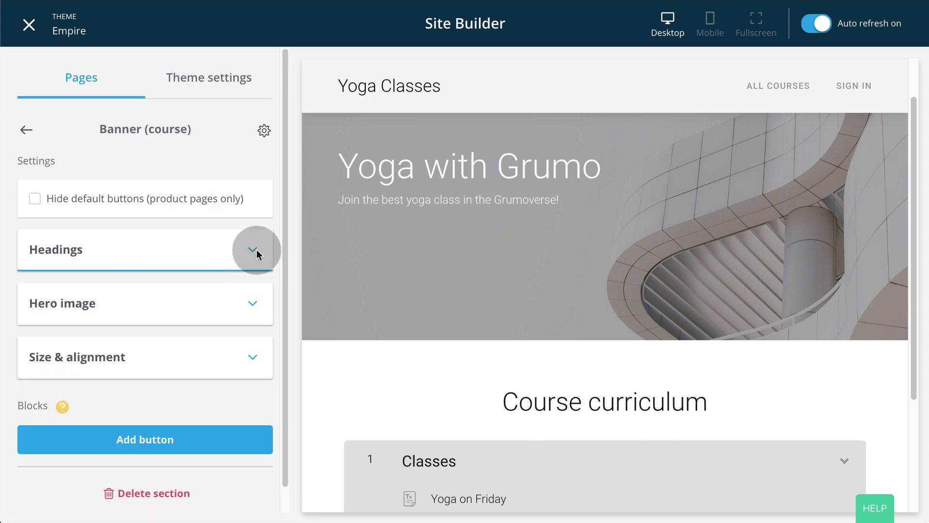
pyautogui.click(256, 298)
pyautogui.scroll(-3, 218, 341)
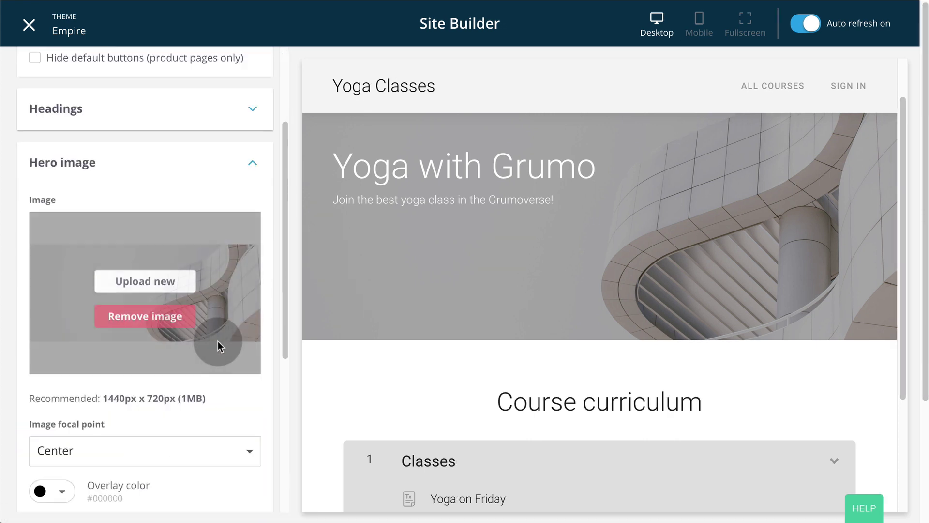
pyautogui.click(175, 258)
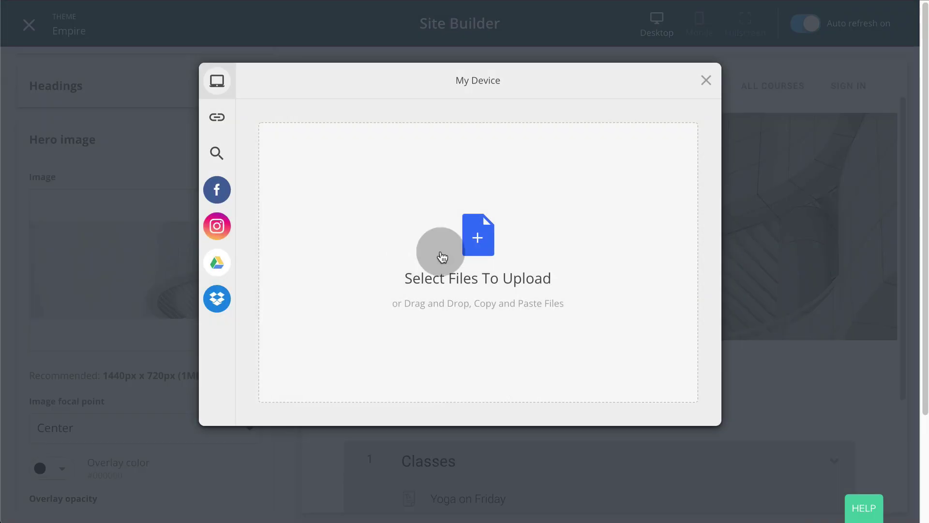
pyautogui.press('super+Tab')
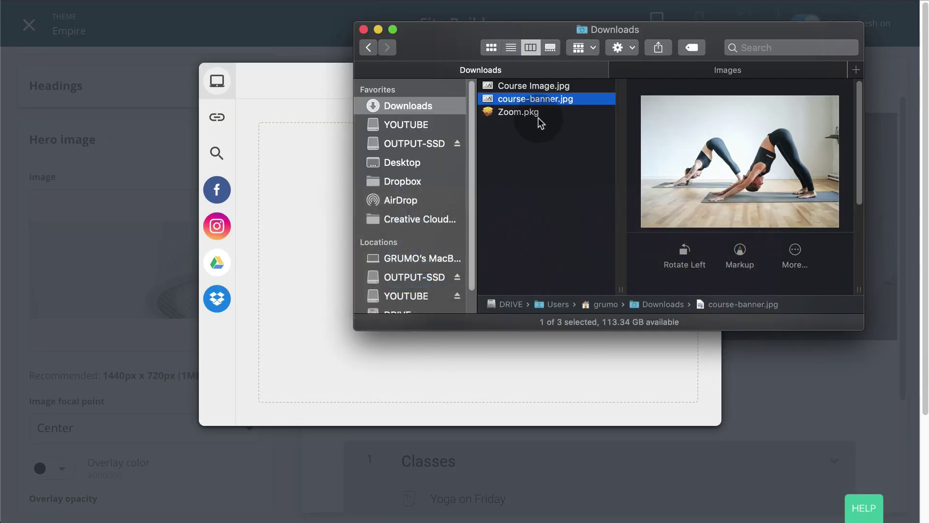
pyautogui.moveTo(547, 99); pyautogui.dragTo(485, 240)
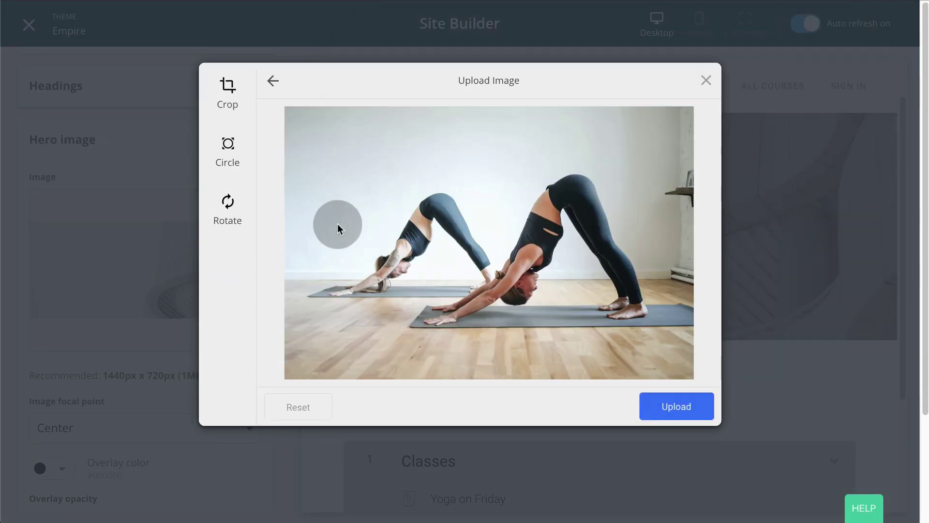
pyautogui.click(676, 407)
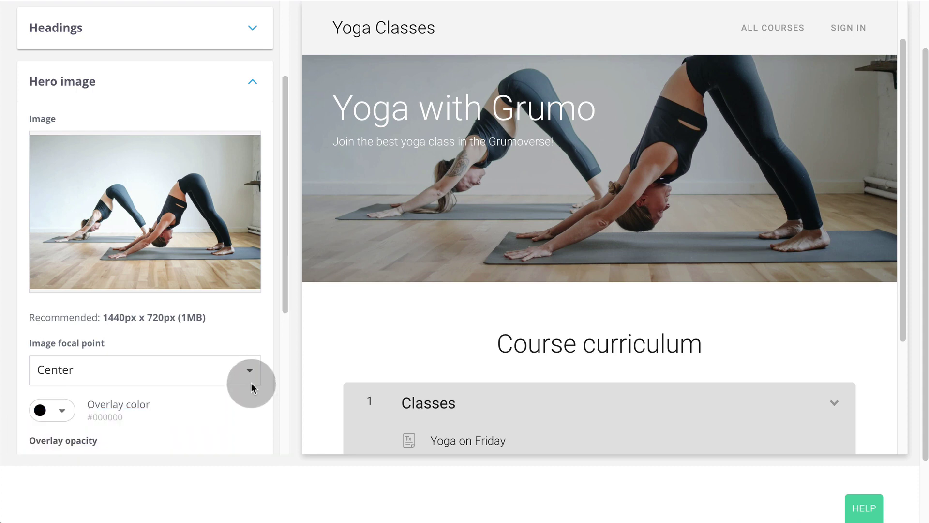
pyautogui.click(253, 81)
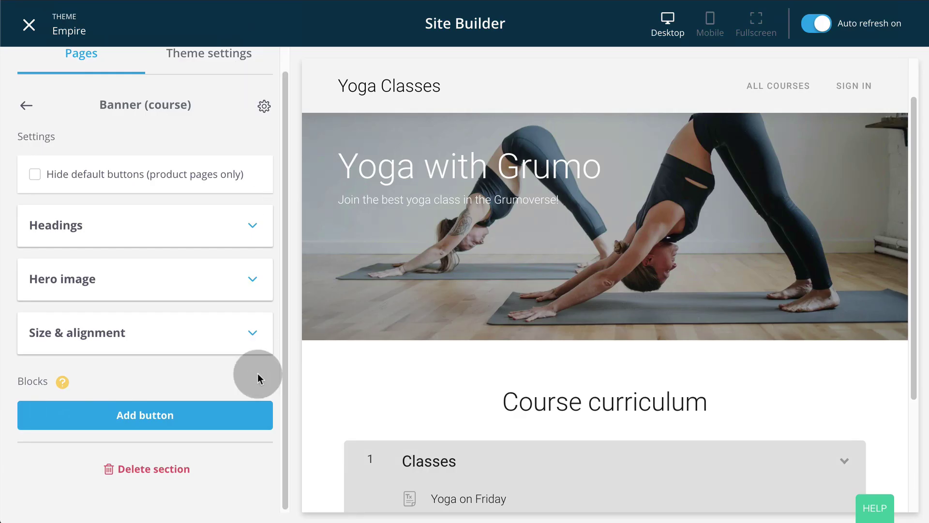
# Add a 'Register Now' banner button linking to the Yoga with Grumo checkout page, and save.
pyautogui.click(197, 399)
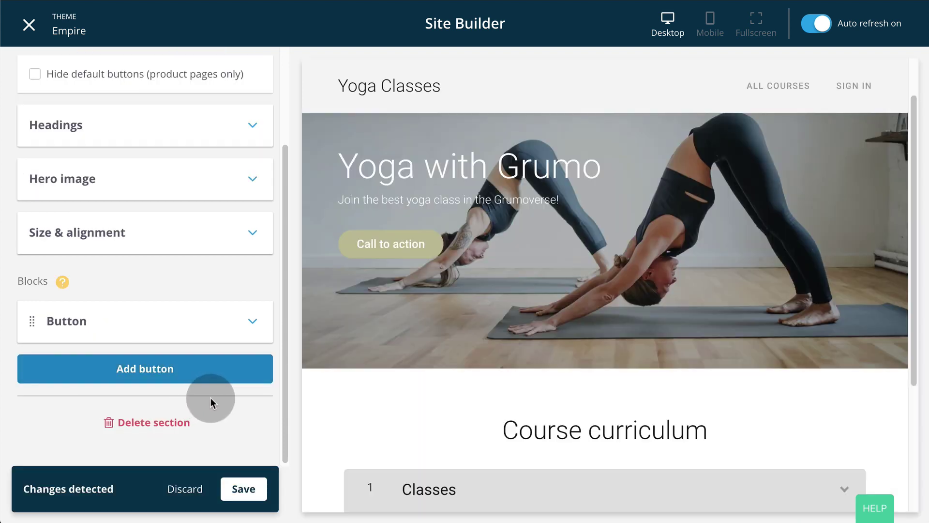
pyautogui.click(265, 339)
pyautogui.click(238, 333)
pyautogui.scroll(-2, 238, 339)
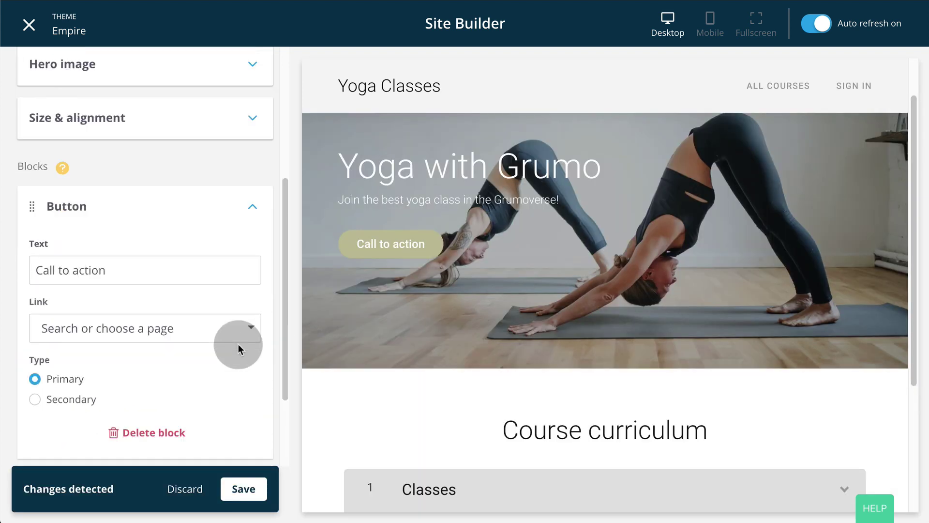
pyautogui.write('Register Now')
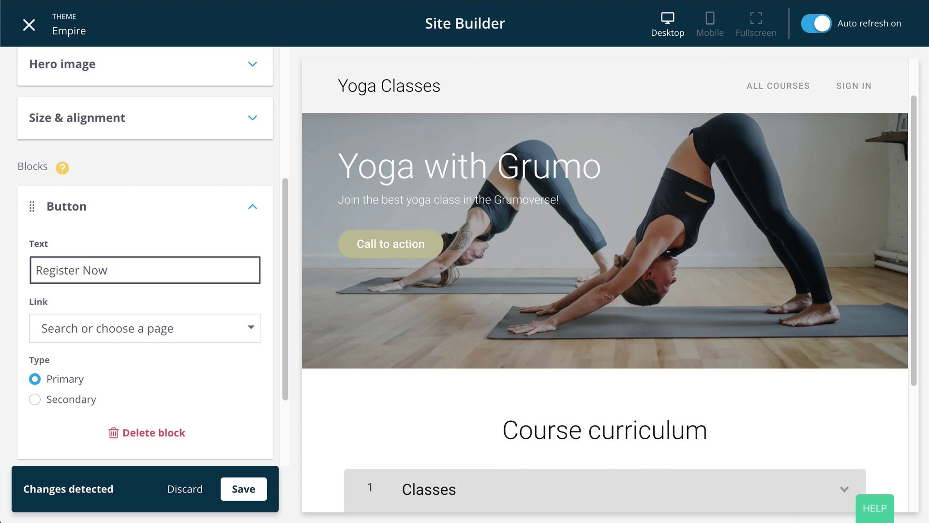
pyautogui.click(251, 327)
pyautogui.click(135, 399)
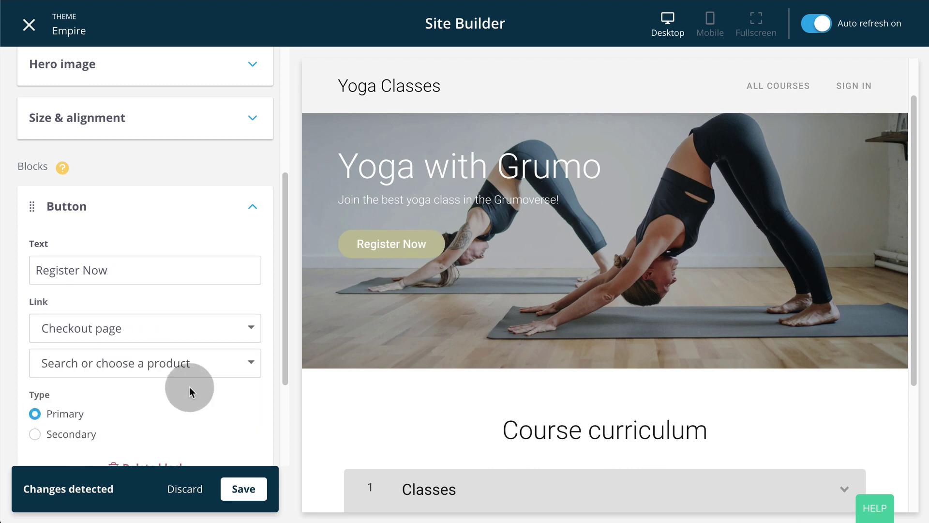
pyautogui.scroll(-1, 238, 374)
pyautogui.click(249, 353)
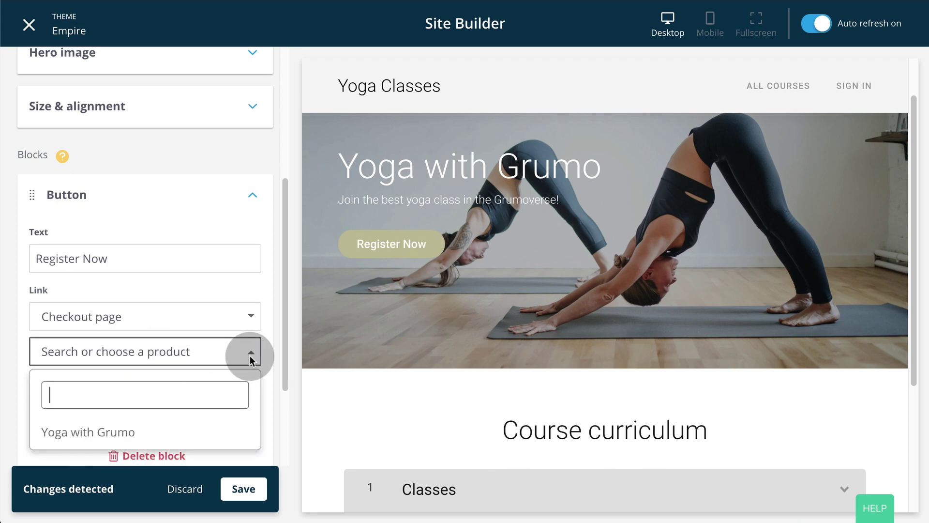
pyautogui.click(153, 417)
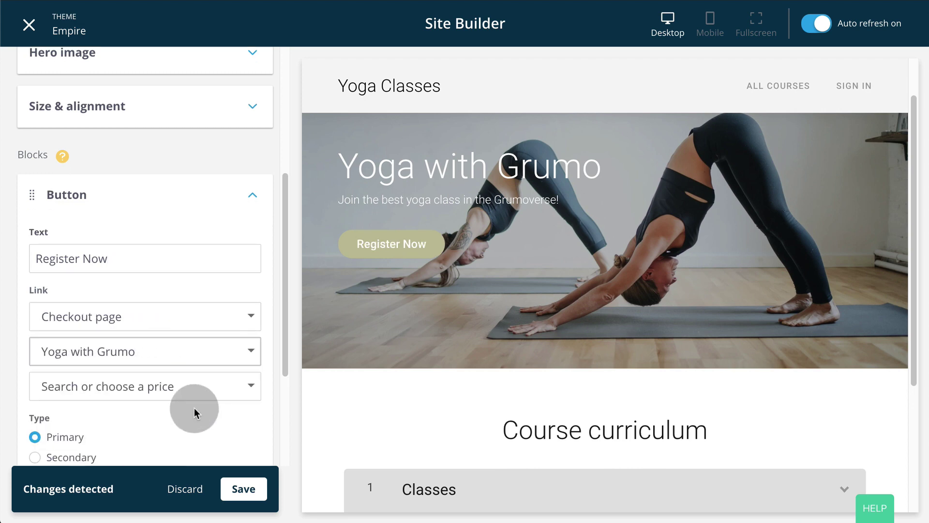
pyautogui.click(246, 490)
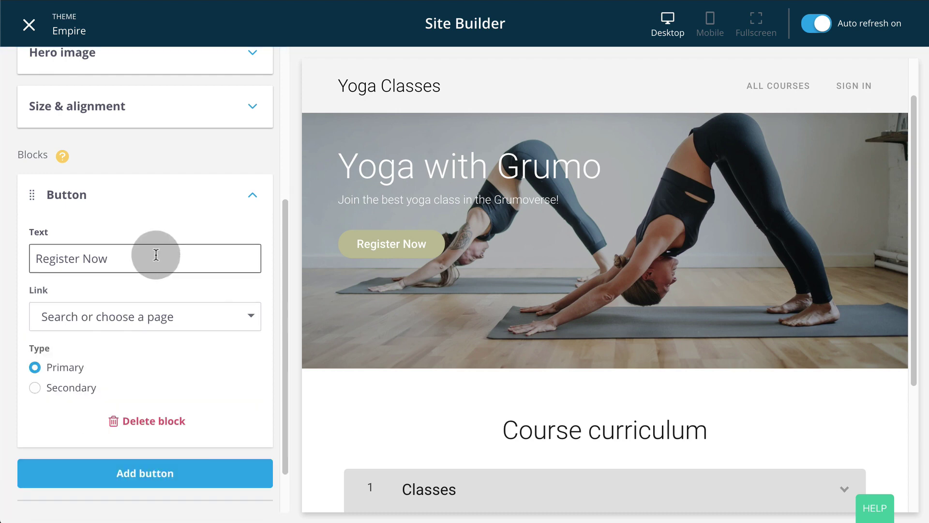
# Return to the course page's section list to add a new section.
pyautogui.click(252, 196)
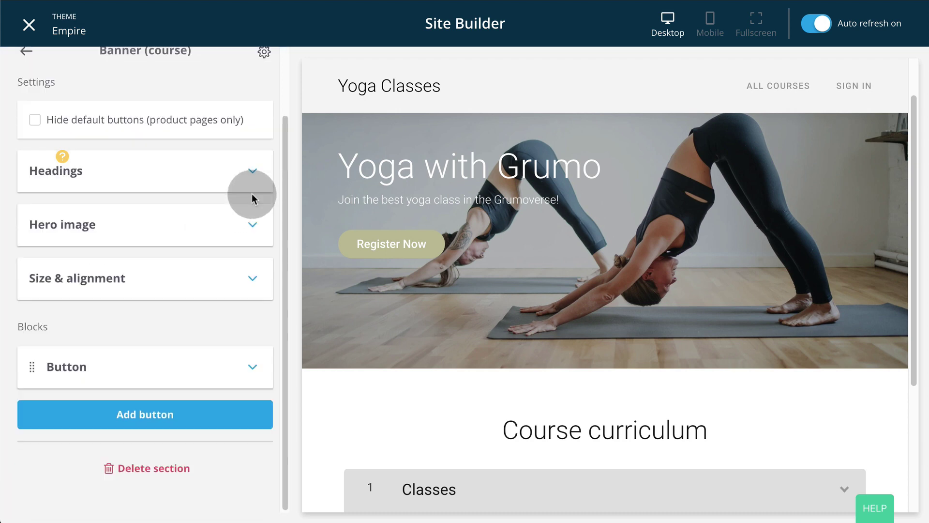
pyautogui.click(28, 129)
pyautogui.click(108, 383)
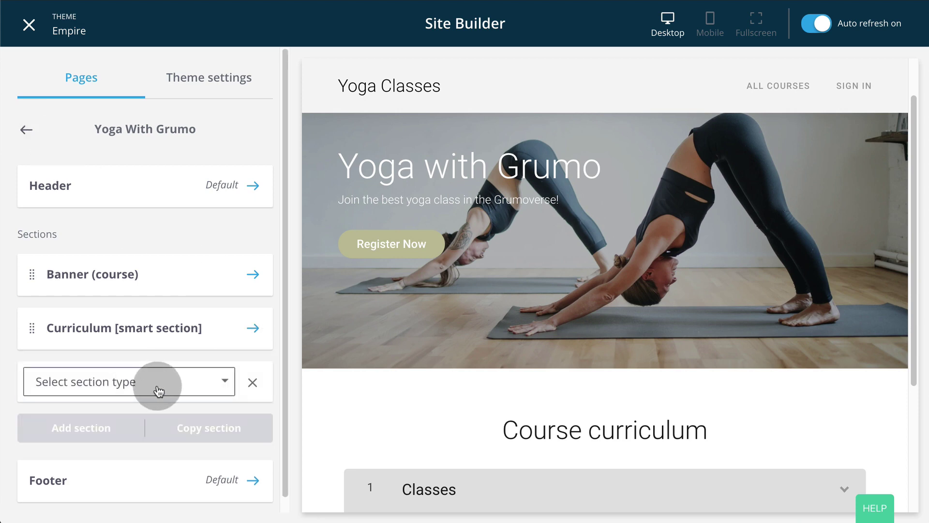
# Add an Instructor(s) section with the course instructor's bio and photo chosen from the list.
pyautogui.click(224, 382)
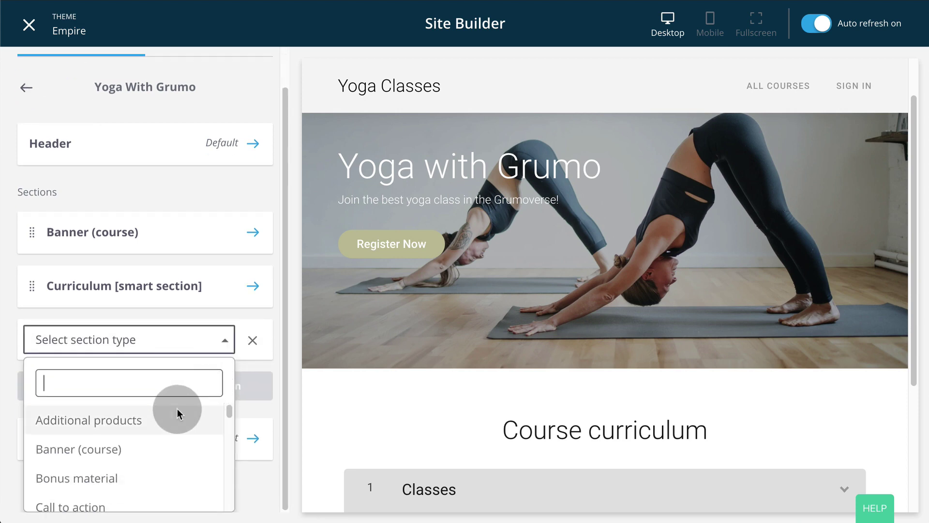
pyautogui.write('in')
pyautogui.click(115, 417)
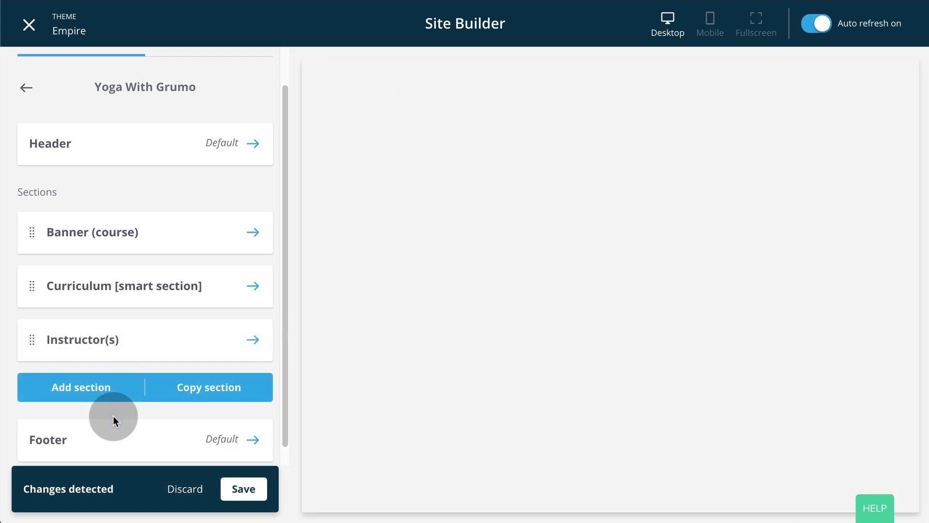
pyautogui.click(225, 390)
pyautogui.click(253, 342)
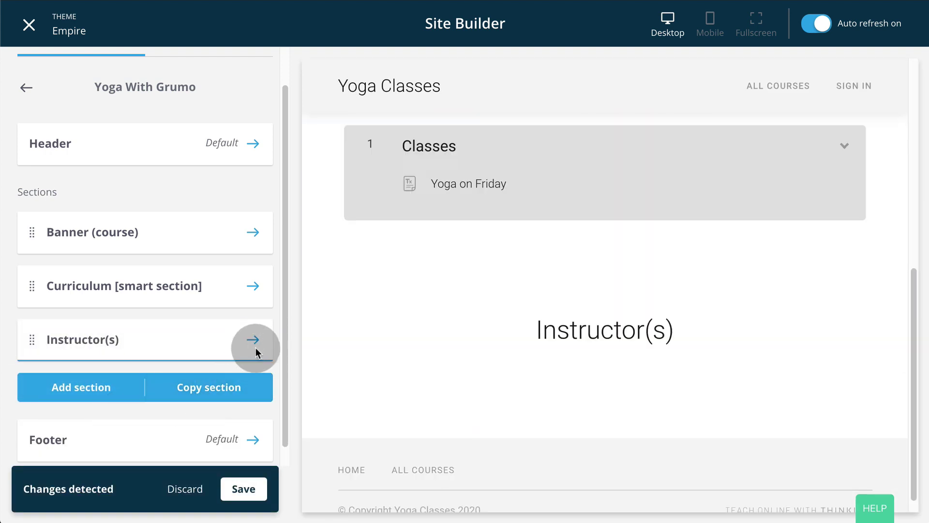
pyautogui.scroll(-2, 218, 368)
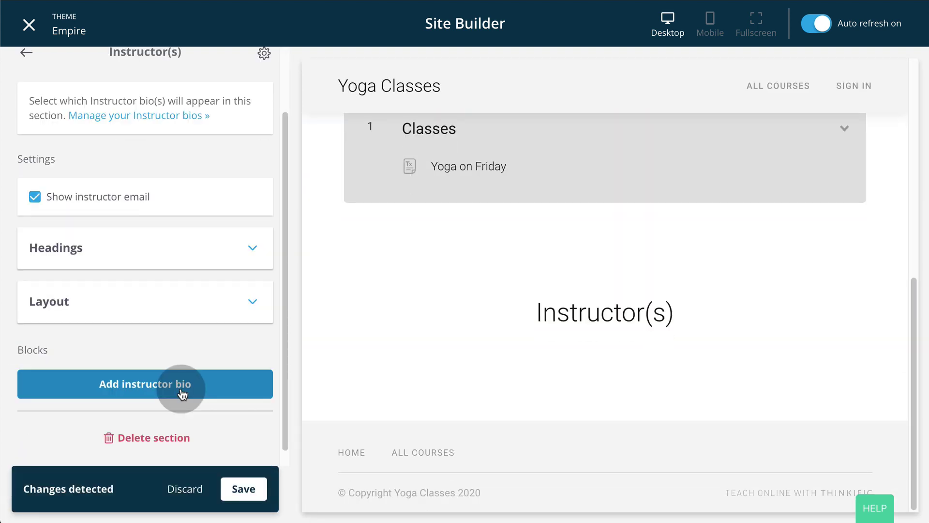
pyautogui.click(179, 387)
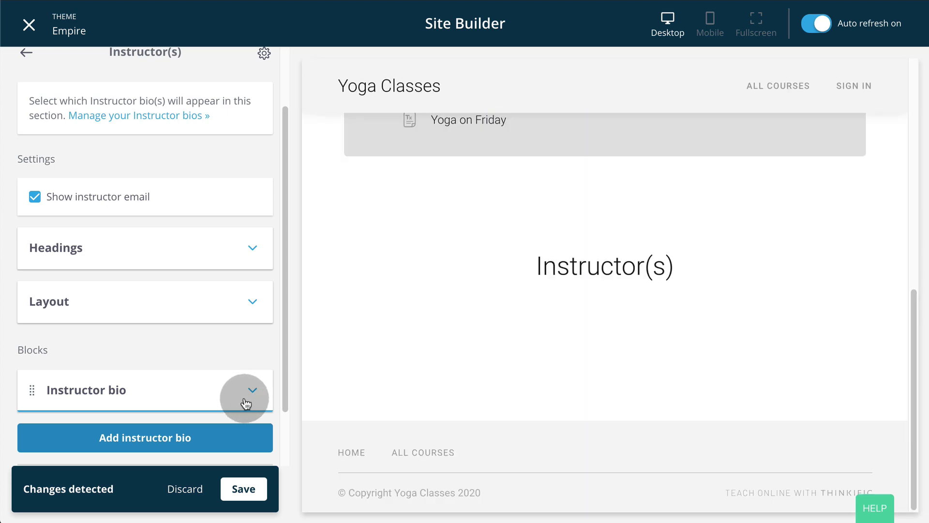
pyautogui.click(215, 402)
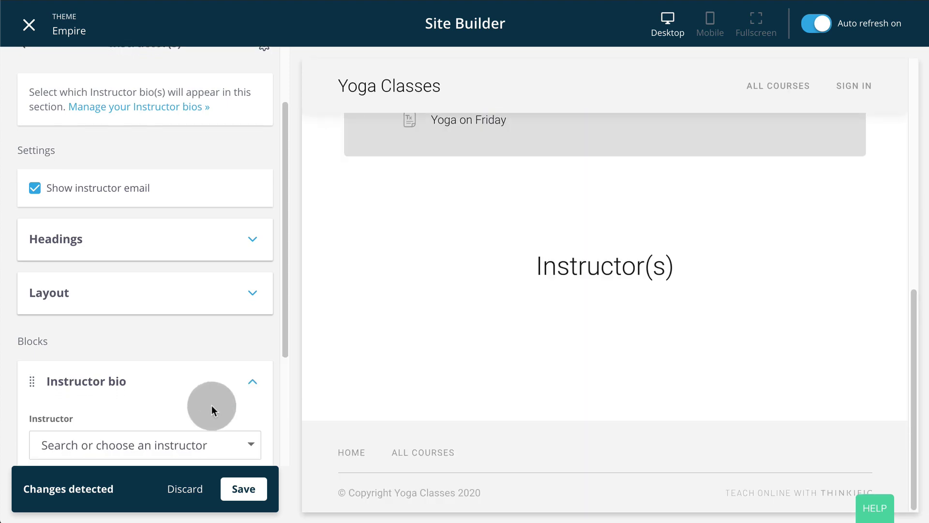
pyautogui.click(224, 442)
pyautogui.click(168, 361)
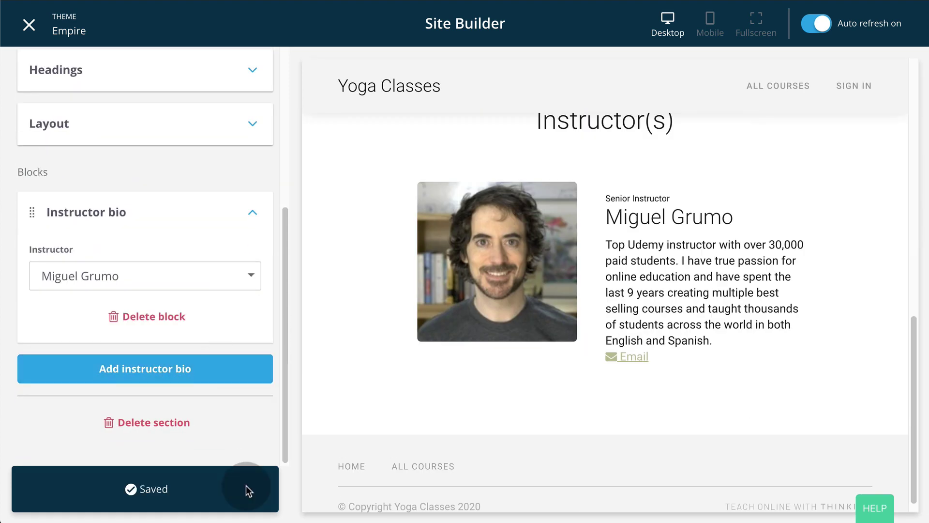
pyautogui.click(29, 114)
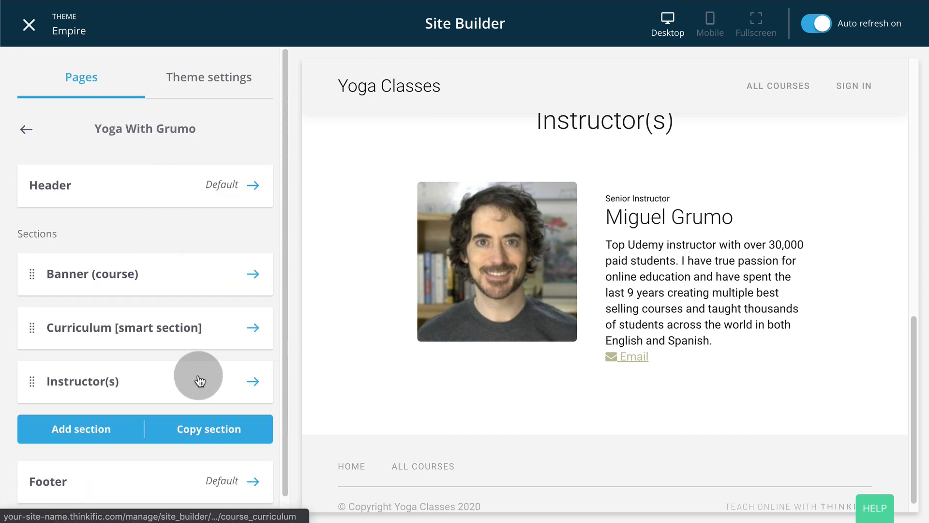
pyautogui.scroll(-1, 186, 387)
# Add a Text & media section to the course page.
pyautogui.click(91, 421)
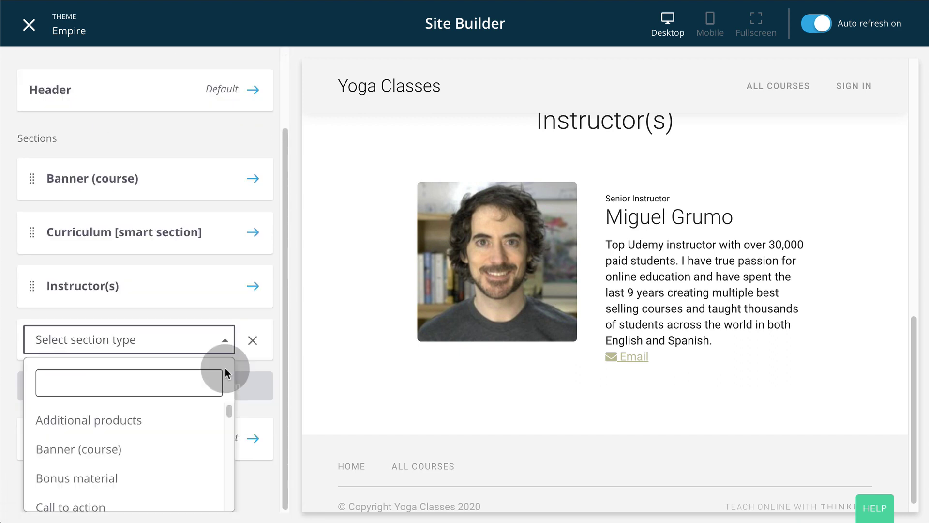
pyautogui.write('text')
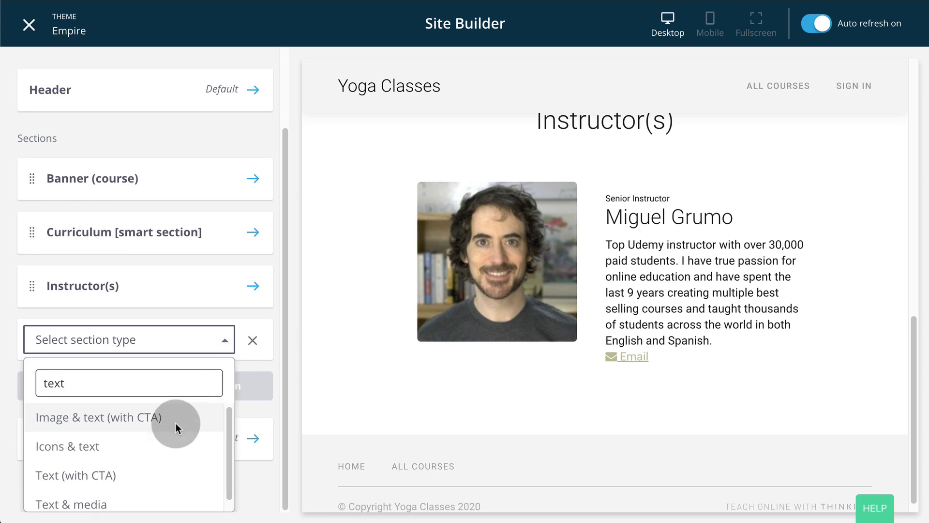
pyautogui.scroll(-1, 160, 435)
pyautogui.click(97, 492)
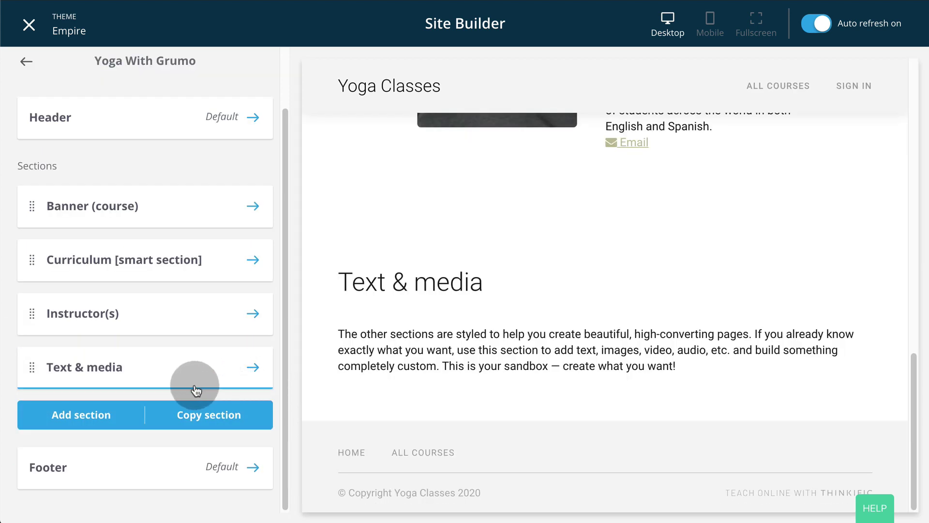
pyautogui.click(252, 367)
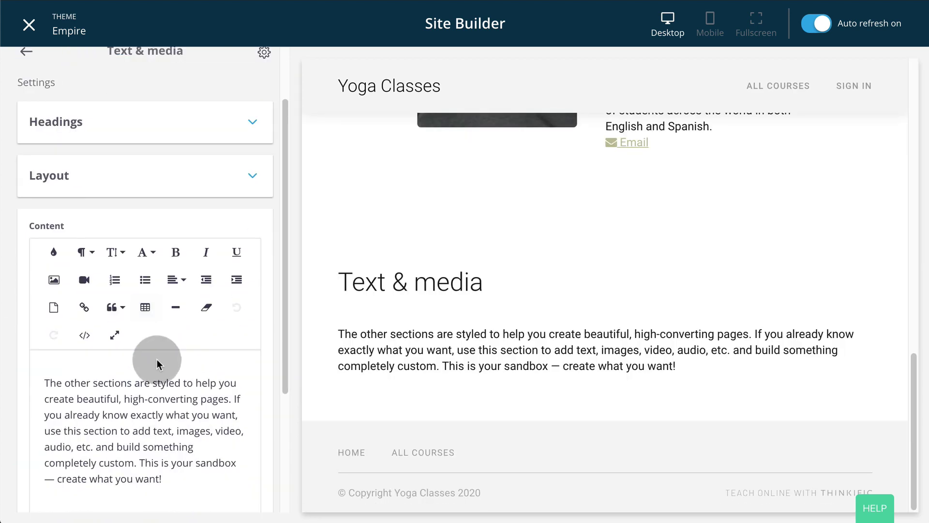
# Set the Text & media heading to 'Welcome to Yoga With Grumo' and save.
pyautogui.click(263, 196)
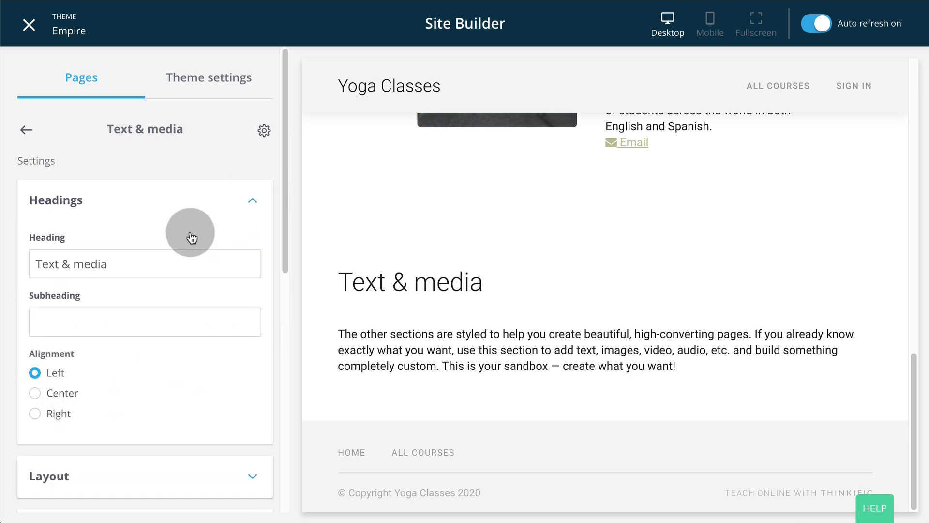
pyautogui.tripleClick(191, 263)
pyautogui.write('Welcome to Yoga With Grumo')
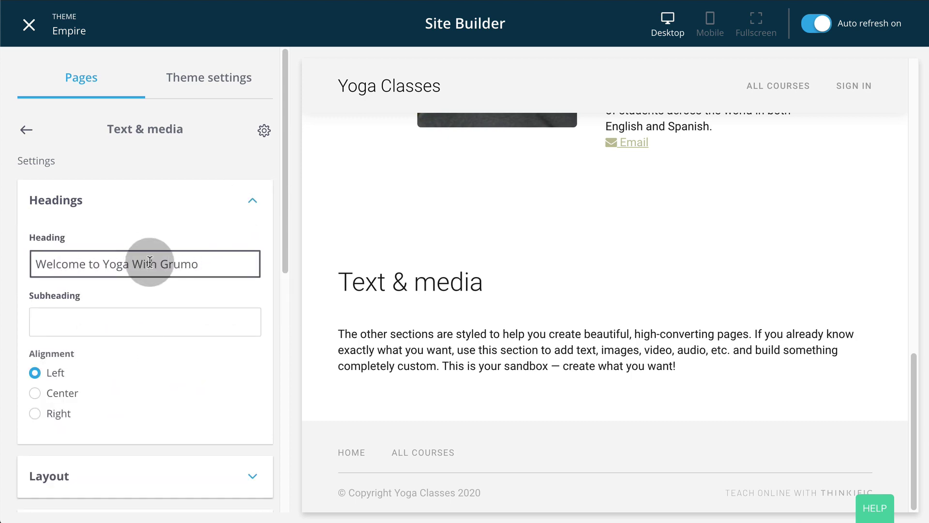
pyautogui.scroll(-8, 159, 271)
pyautogui.click(246, 489)
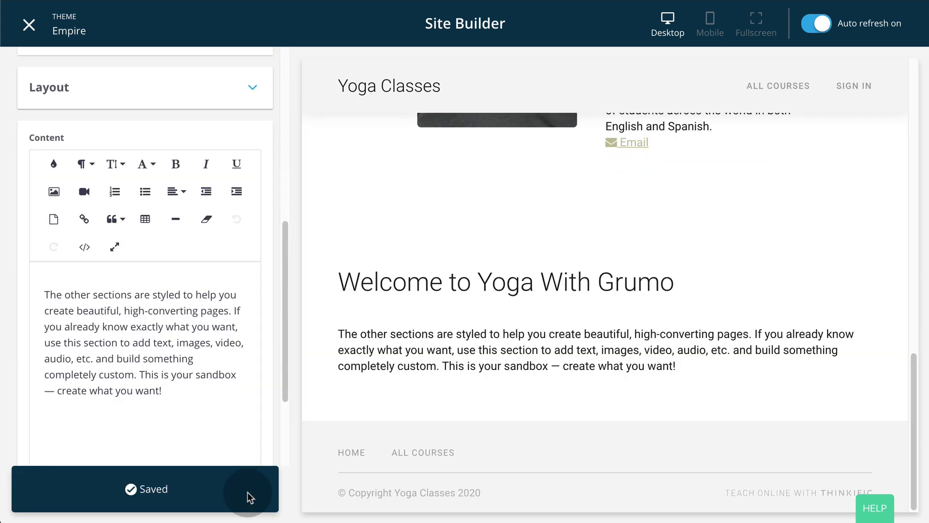
pyautogui.scroll(10, 234, 284)
pyautogui.click(26, 127)
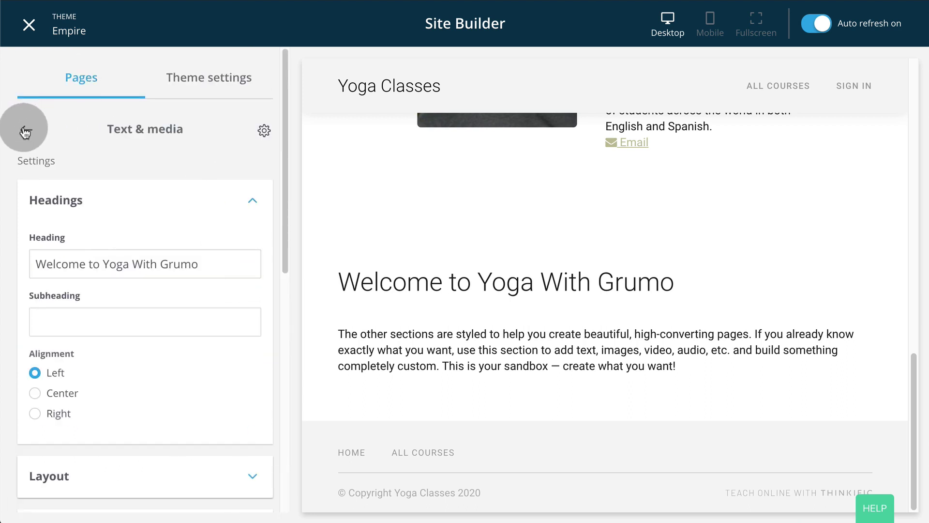
pyautogui.scroll(-1, 132, 149)
pyautogui.click(101, 457)
# Add a Call to action section, cancelling the extra reviews section search.
pyautogui.click(122, 467)
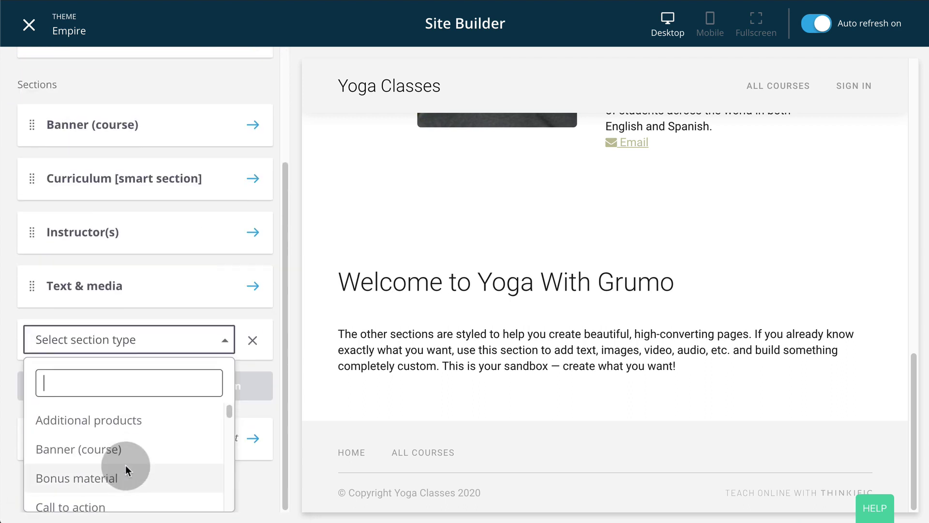
pyautogui.write('call')
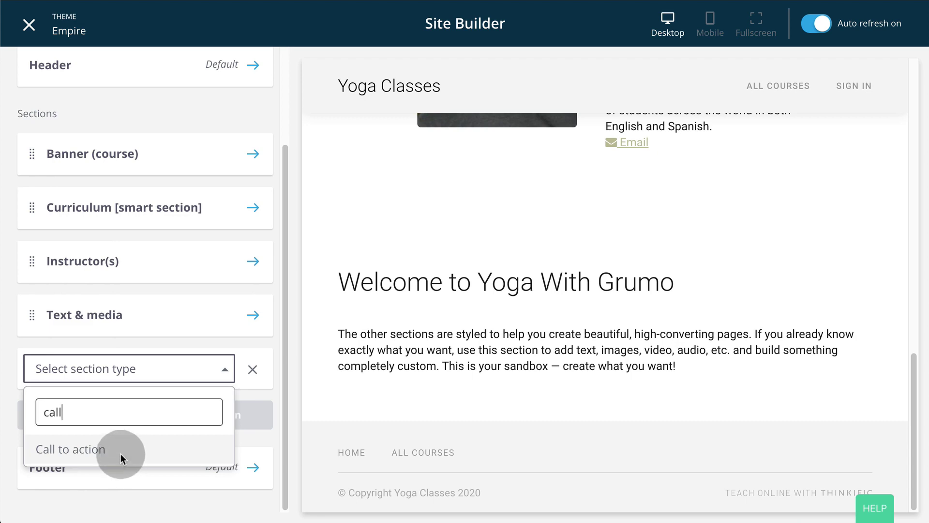
pyautogui.click(121, 449)
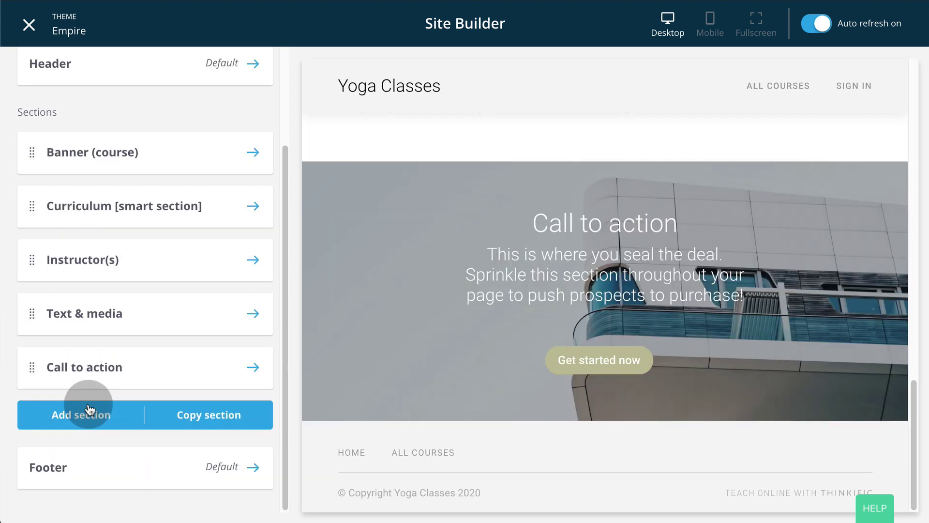
pyautogui.click(83, 413)
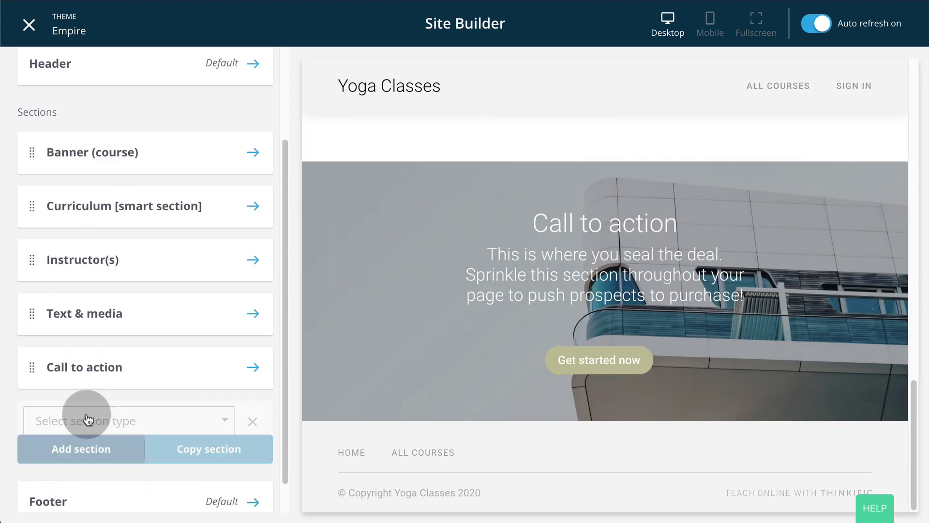
pyautogui.click(88, 419)
pyautogui.write('revie')
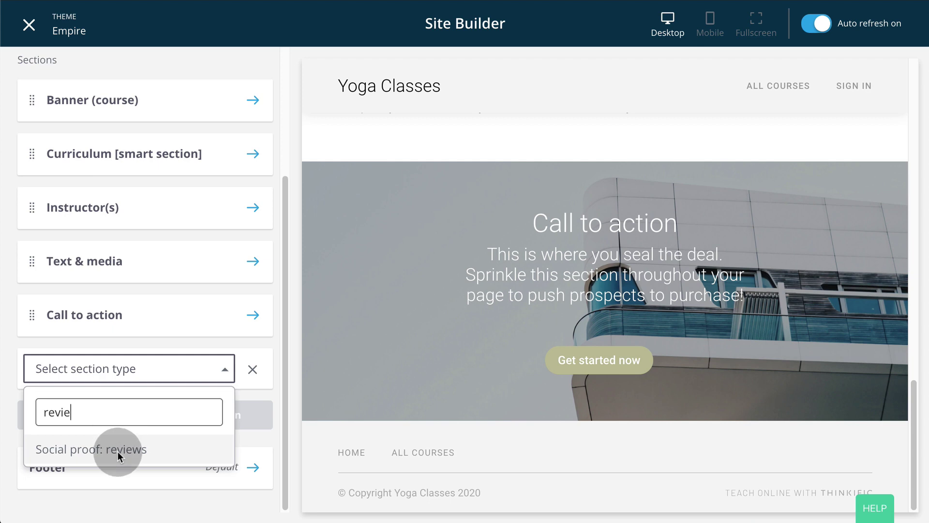
pyautogui.click(224, 371)
# Move Text & media directly below the Banner, save, and exit the Site Builder.
pyautogui.moveTo(32, 315); pyautogui.dragTo(59, 200)
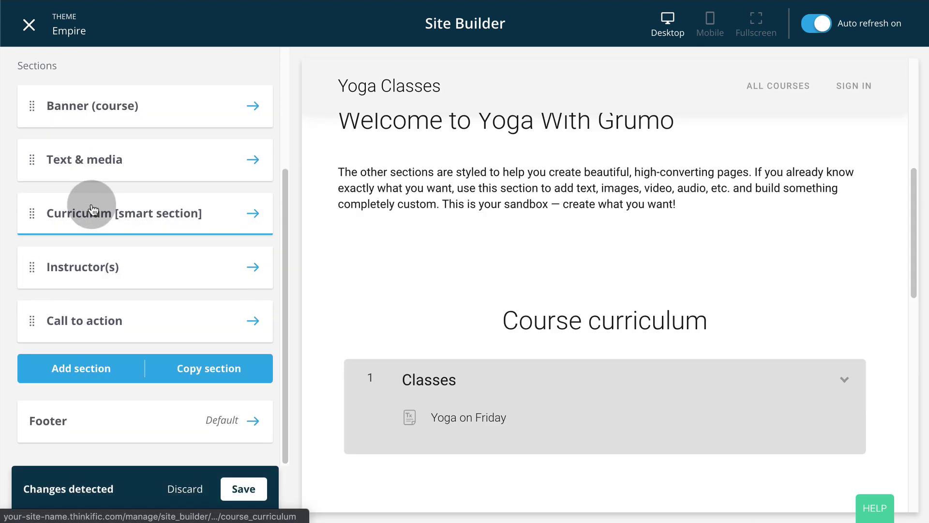
pyautogui.click(242, 487)
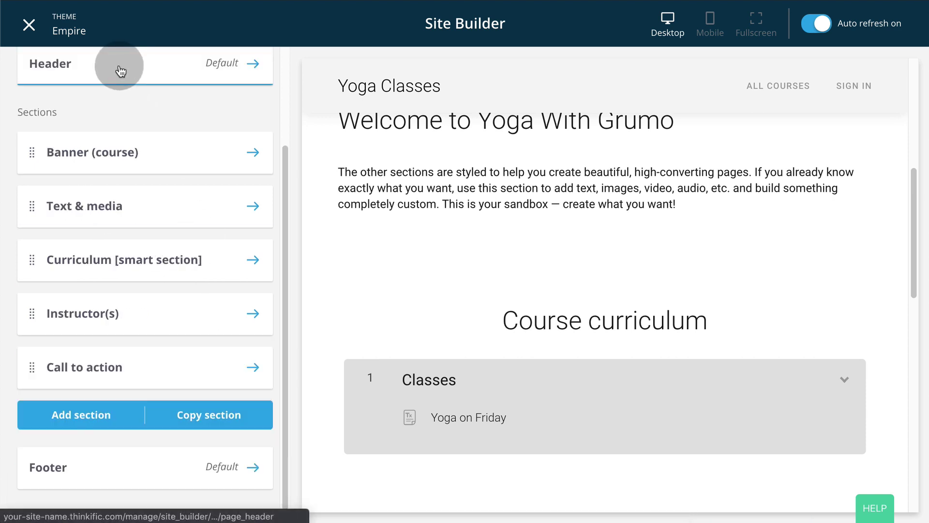
pyautogui.scroll(3, 125, 115)
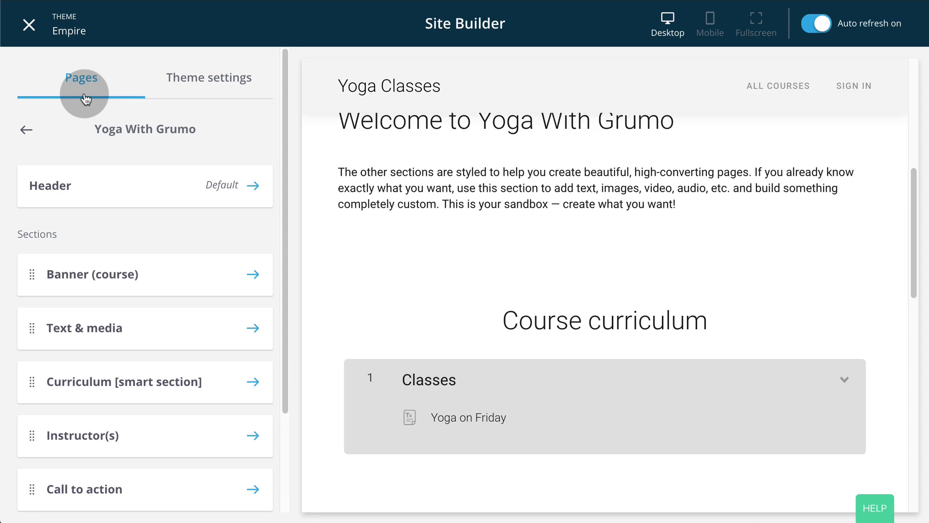
pyautogui.click(25, 129)
pyautogui.click(30, 27)
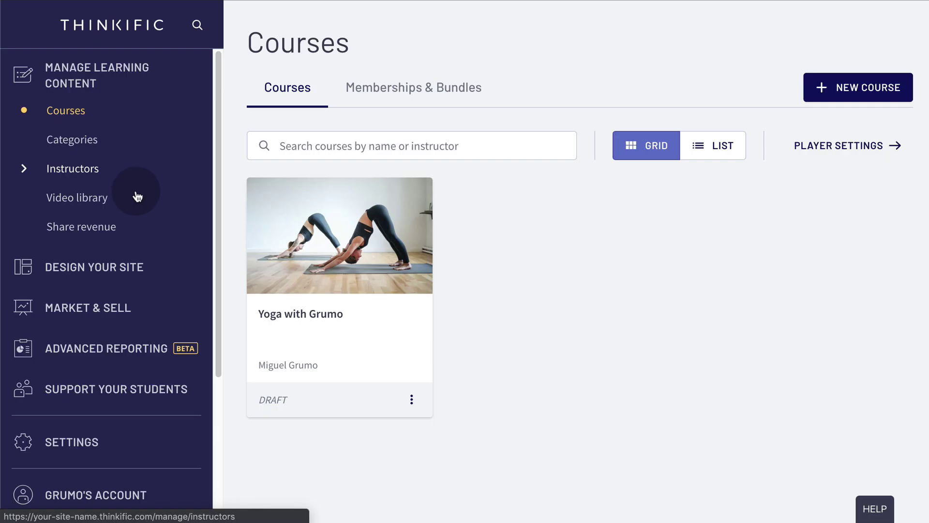
# Enable the Yoga with Grumo course welcome email in Notifications.
pyautogui.click(114, 388)
pyautogui.scroll(-3, 168, 293)
pyautogui.scroll(-2, 169, 293)
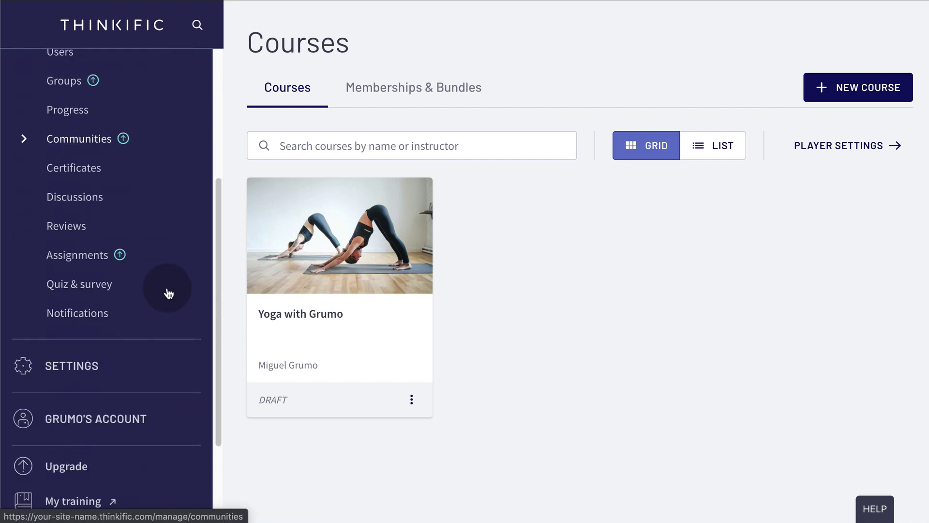
pyautogui.click(93, 314)
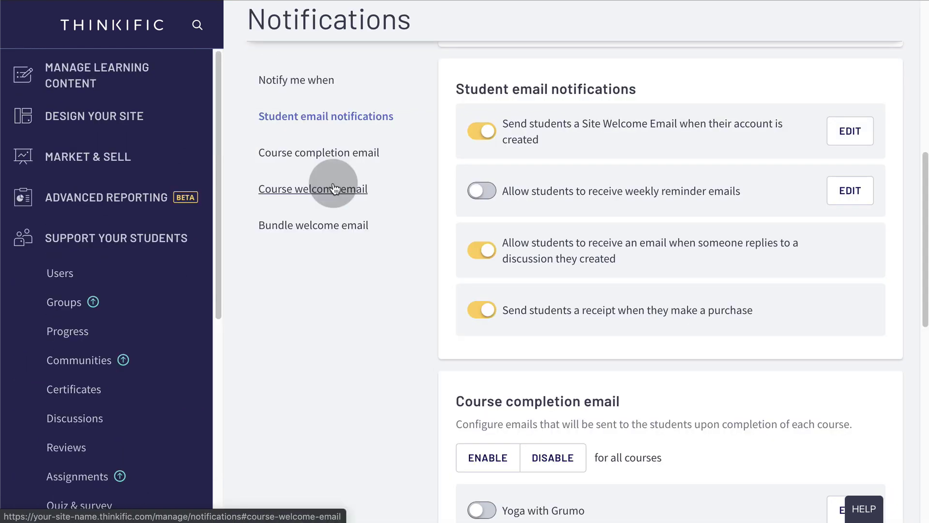
pyautogui.click(333, 189)
pyautogui.click(490, 200)
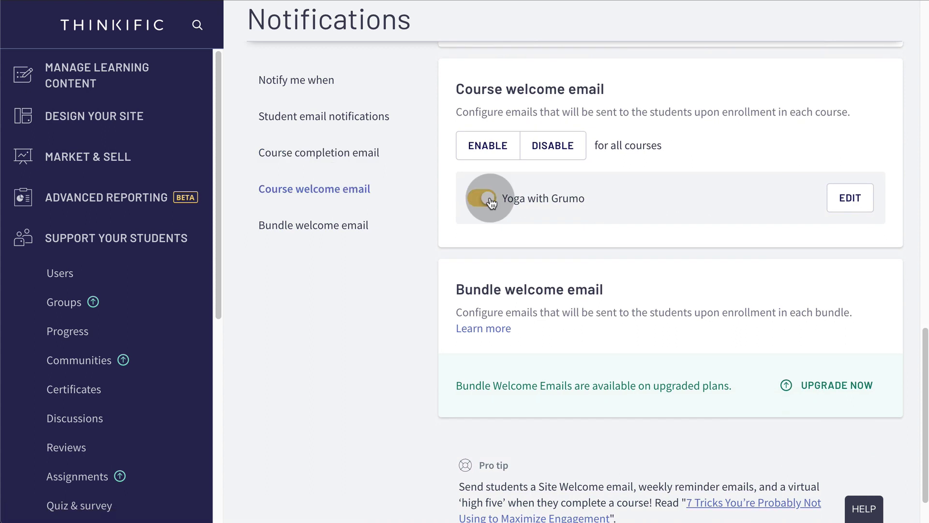
# Replace the welcome email body with the new Welcome to Grumo's Yoga Class! message and save.
pyautogui.click(842, 205)
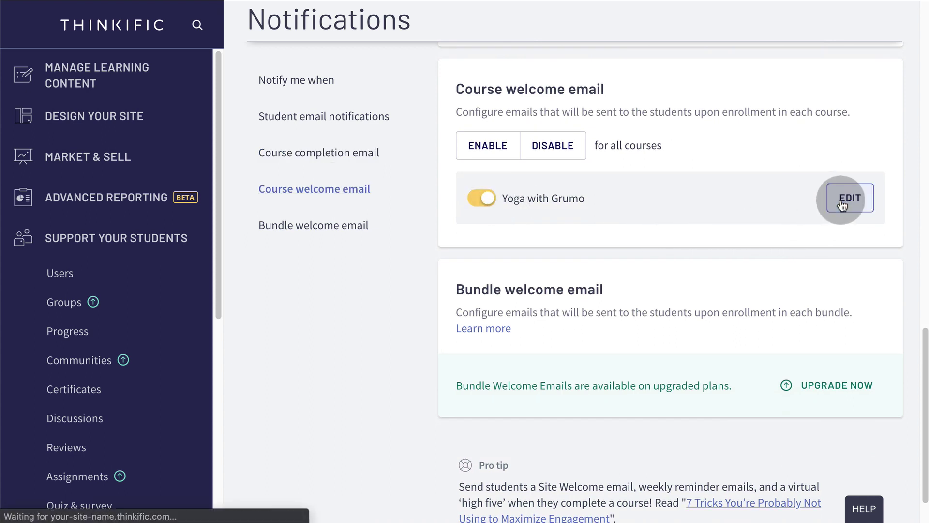
pyautogui.scroll(-6, 699, 266)
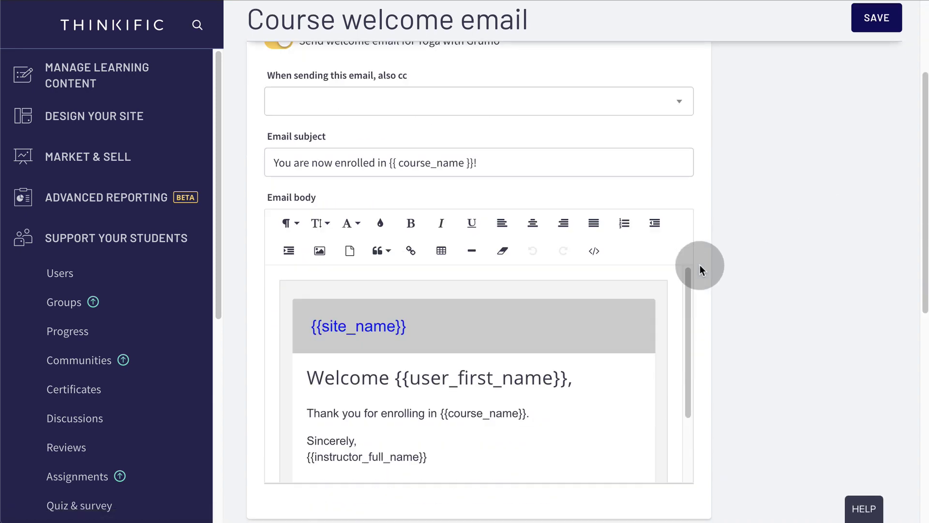
pyautogui.click(284, 224)
pyautogui.hotkey('ctrl', 'a')
pyautogui.press('BackSpace')
pyautogui.hotkey('ctrl', 'v')
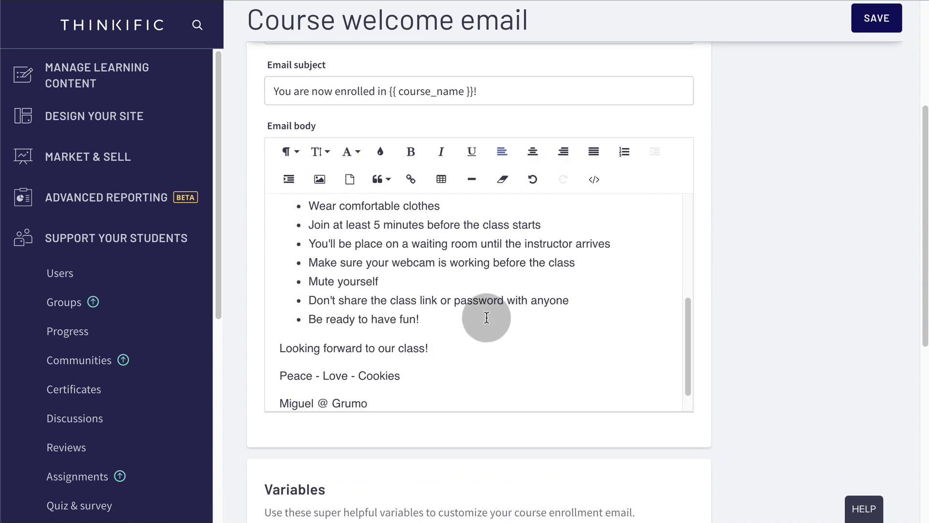
pyautogui.scroll(5, 499, 324)
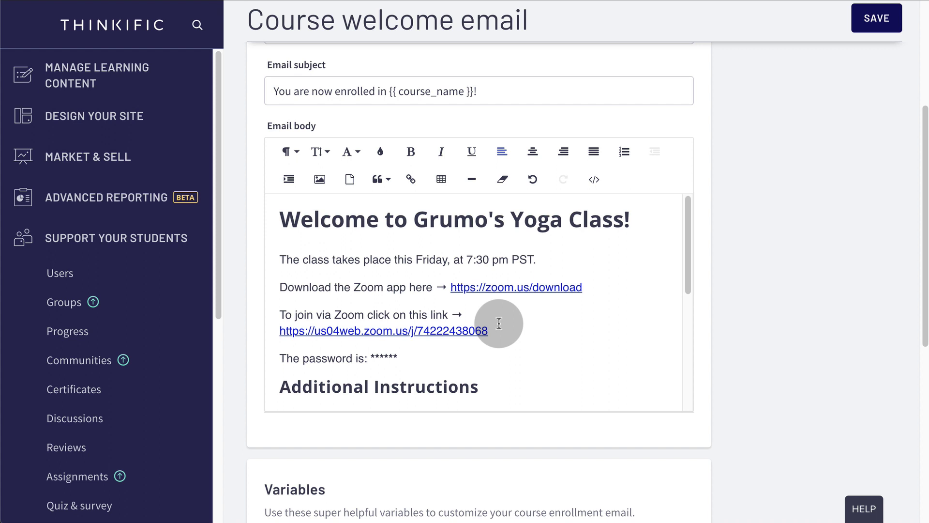
pyautogui.click(878, 20)
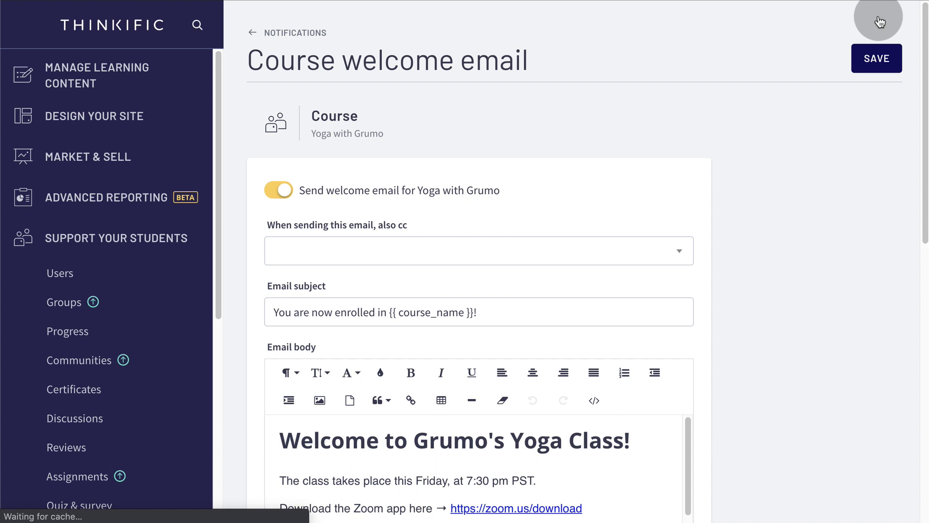
pyautogui.click(109, 73)
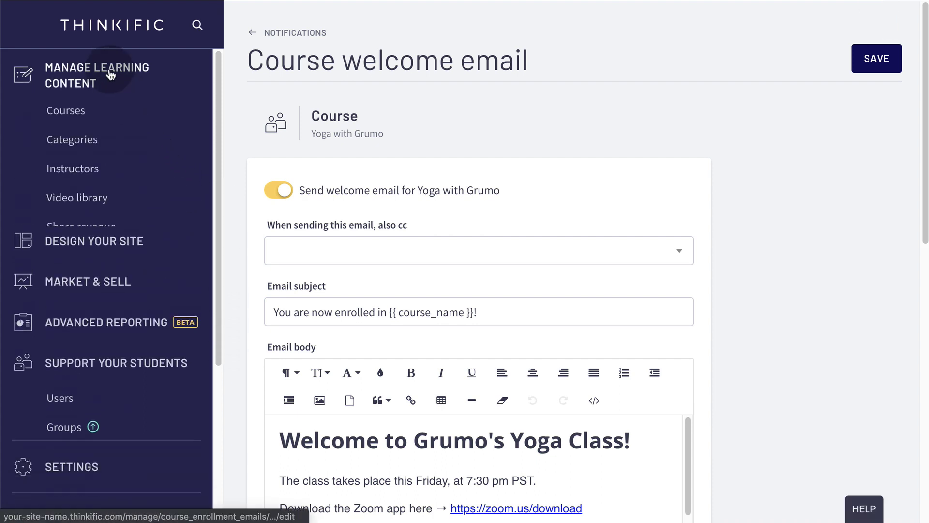
pyautogui.click(70, 110)
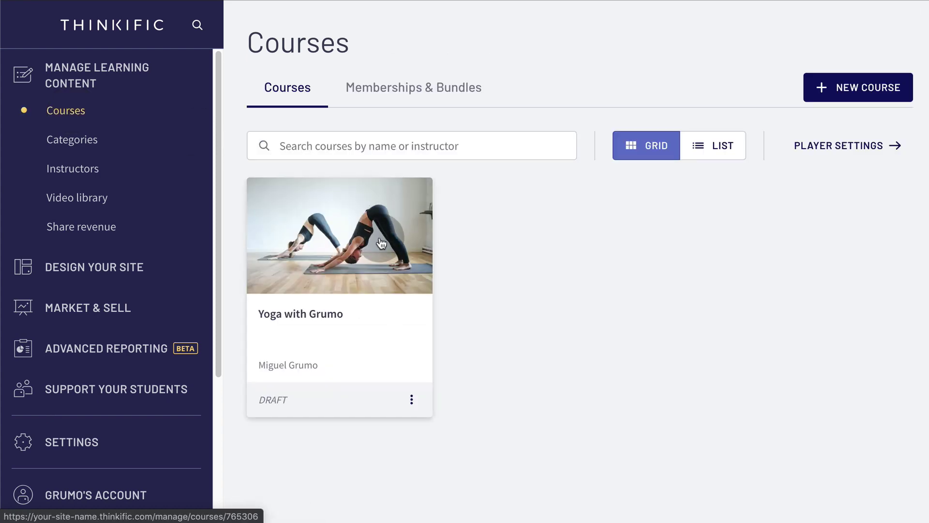
# Publish Yoga with Grumo and select its yoga-with-grumo course URL in Basic settings.
pyautogui.click(381, 243)
pyautogui.click(666, 77)
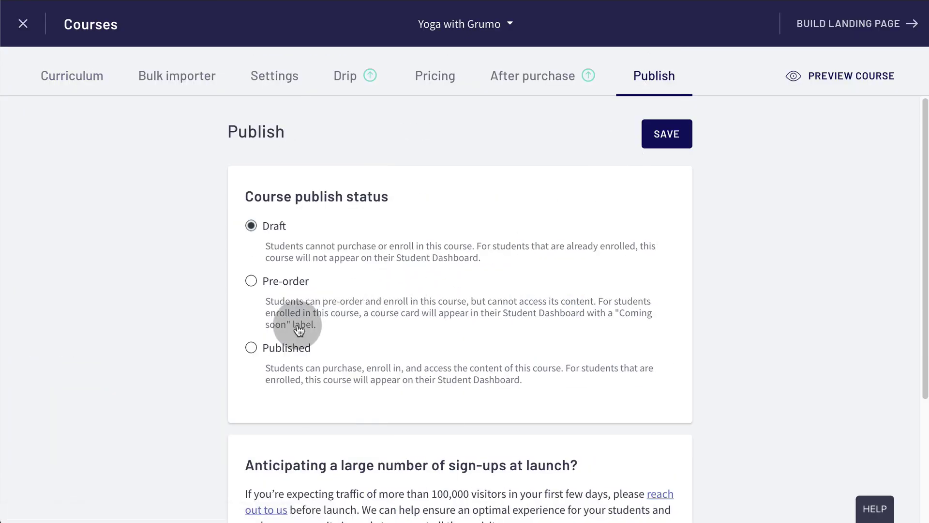
pyautogui.click(251, 348)
pyautogui.click(673, 139)
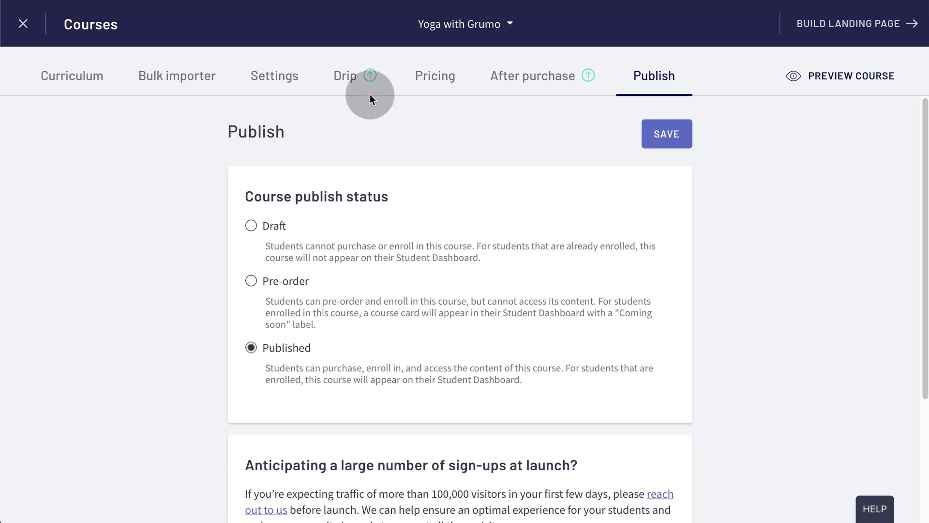
pyautogui.click(274, 76)
pyautogui.moveTo(355, 305); pyautogui.dragTo(561, 326)
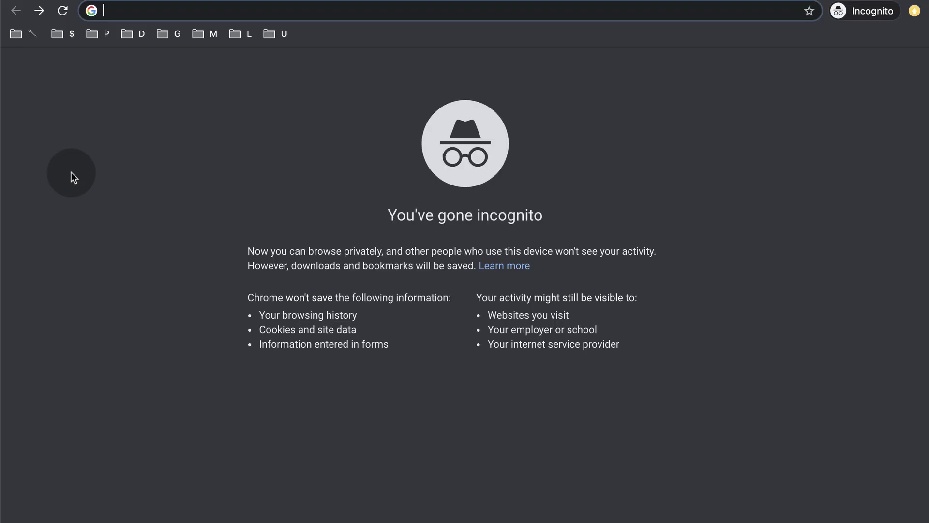
# Load the pasted course URL in the incognito window and scroll the live landing page.
pyautogui.write('https://your-site-name.thinkific.com/courses/yoga-with-grumo')
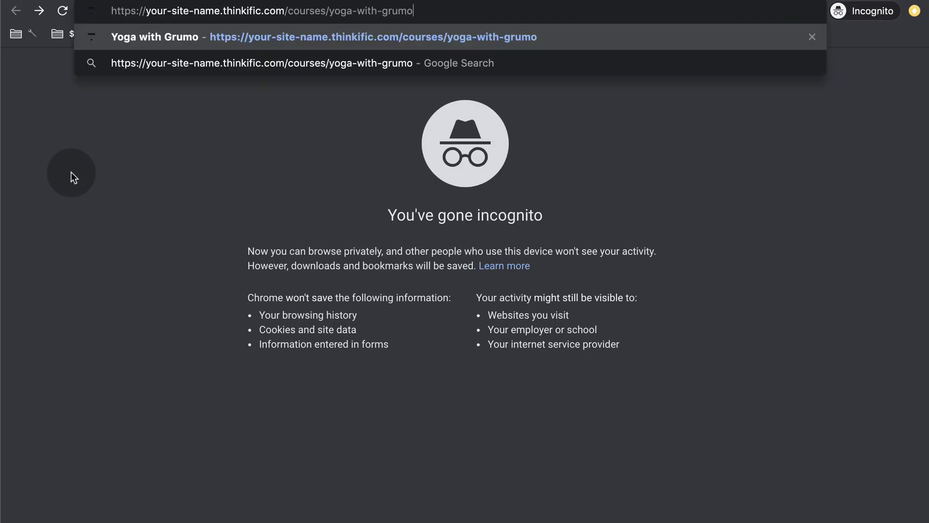
pyautogui.press('Return')
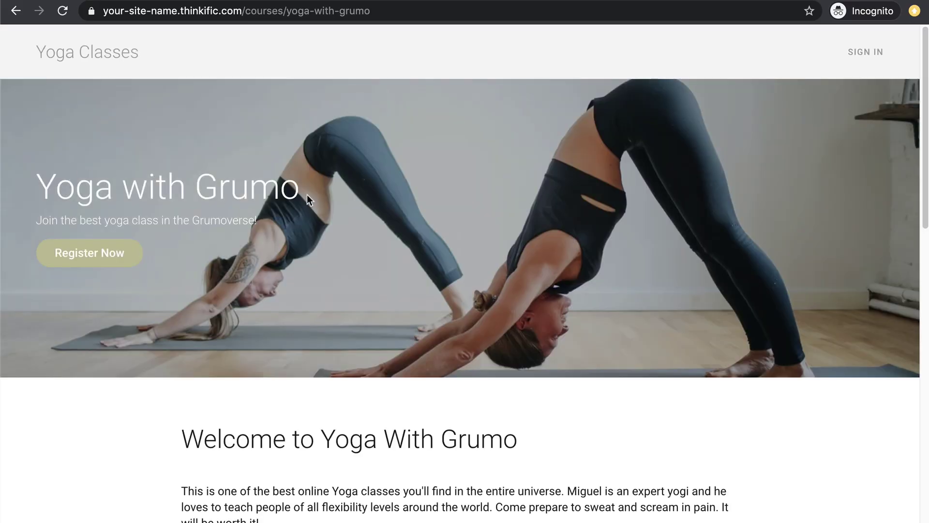
pyautogui.scroll(-4, 307, 194)
pyautogui.scroll(-13, 306, 195)
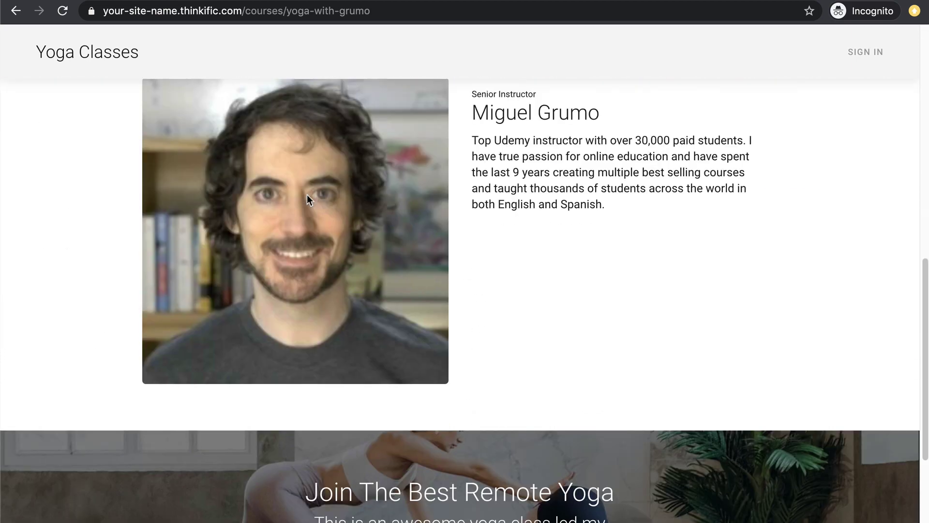